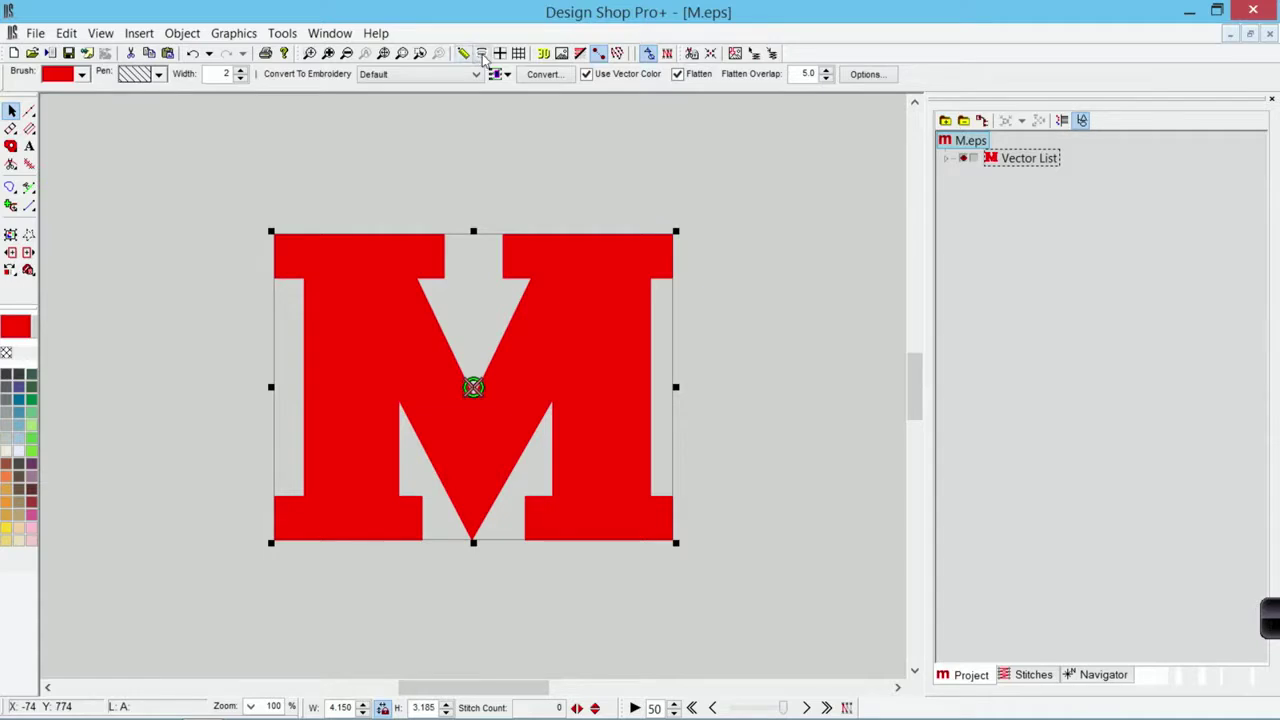
Display the Round (5.85 in.) hoop for the AMAYA machine around the M artwork to check its fit.
{"action": "left_click", "coordinate": [482, 55]}
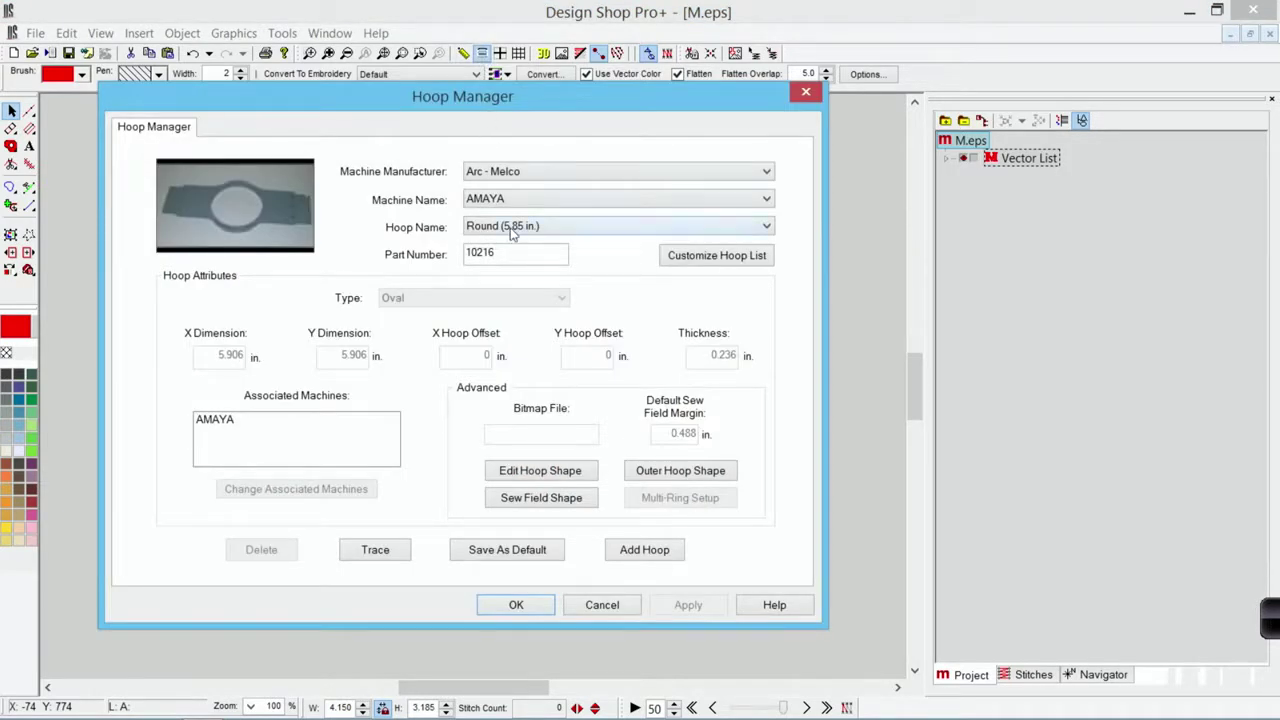
{"action": "left_click", "coordinate": [513, 226]}
{"action": "left_click", "coordinate": [516, 227]}
{"action": "left_click", "coordinate": [548, 610]}
Switch the hoop to Round (7.02 in.) to check it against the M artwork, and turn off the hoop display.
{"action": "left_click", "coordinate": [484, 55]}
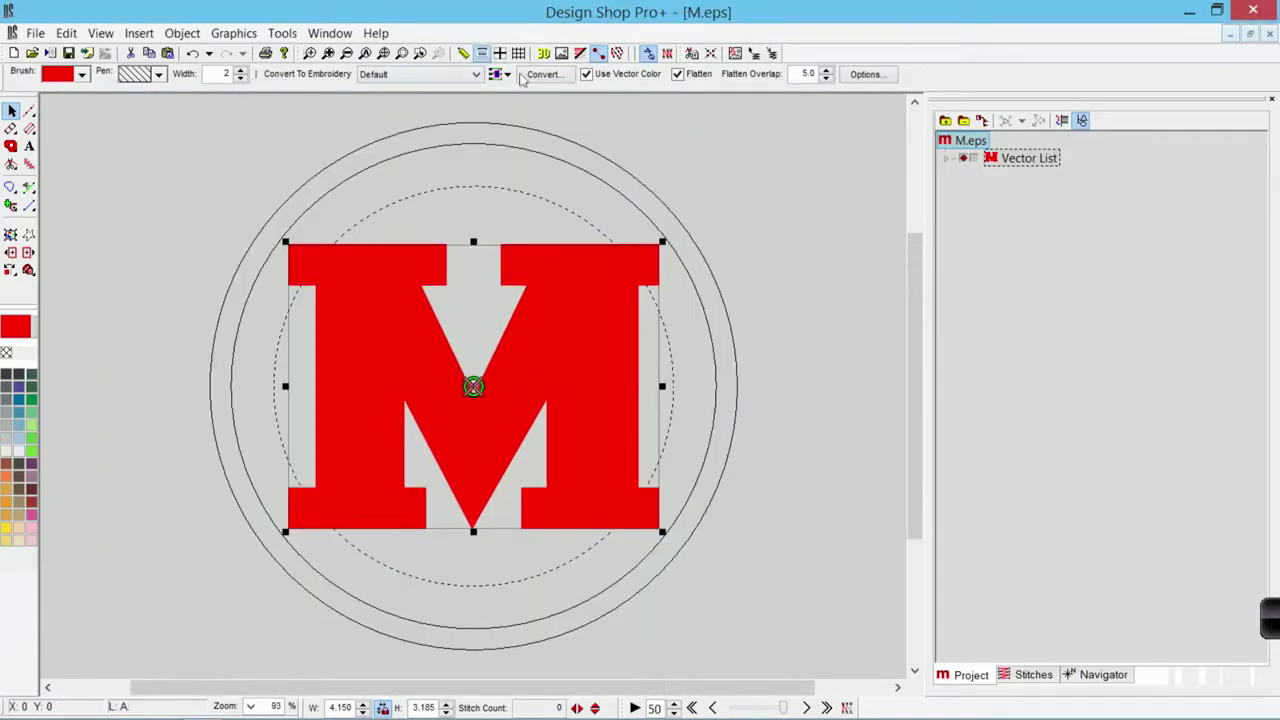
{"action": "left_click", "coordinate": [482, 55]}
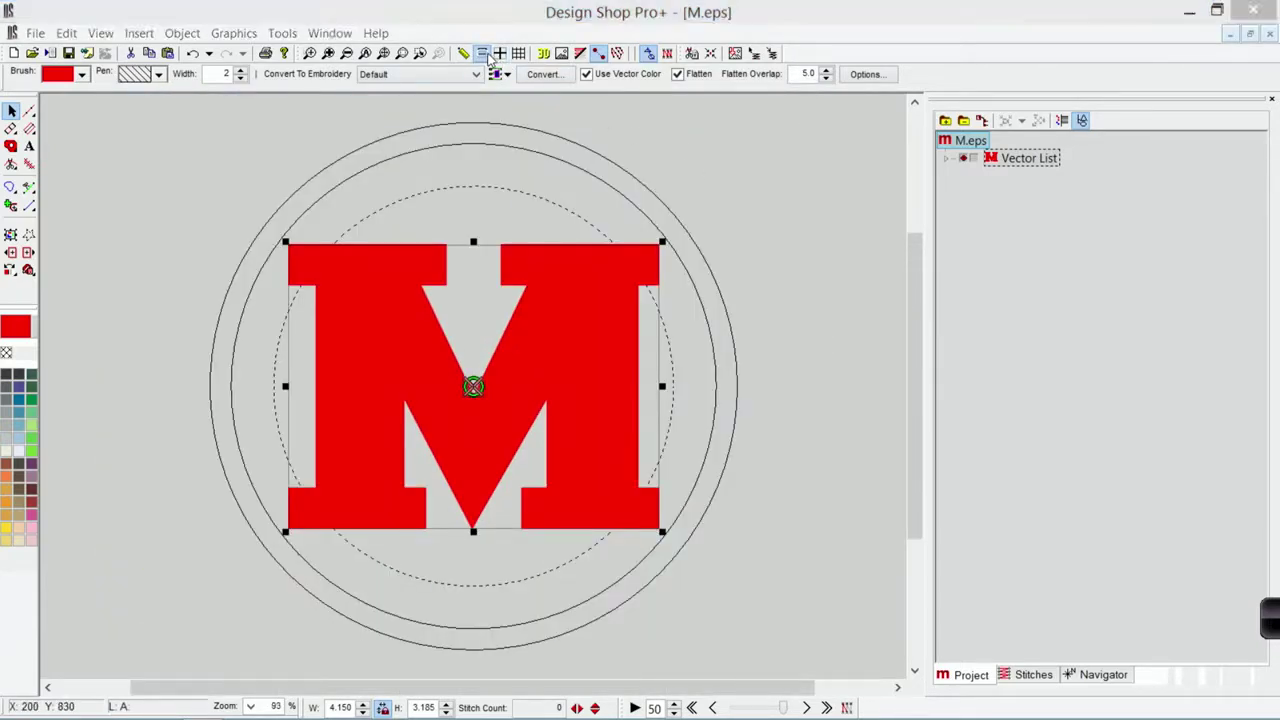
{"action": "left_click", "coordinate": [540, 226]}
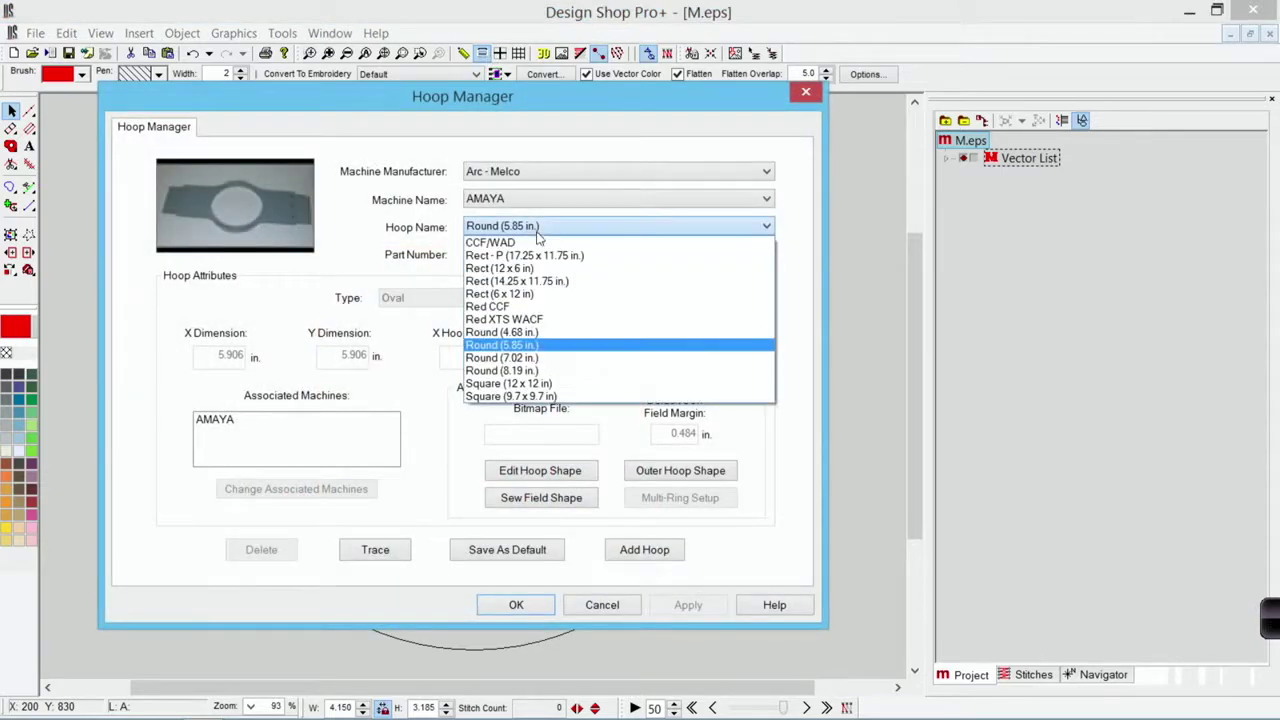
{"action": "left_click", "coordinate": [538, 360]}
{"action": "left_click", "coordinate": [688, 605]}
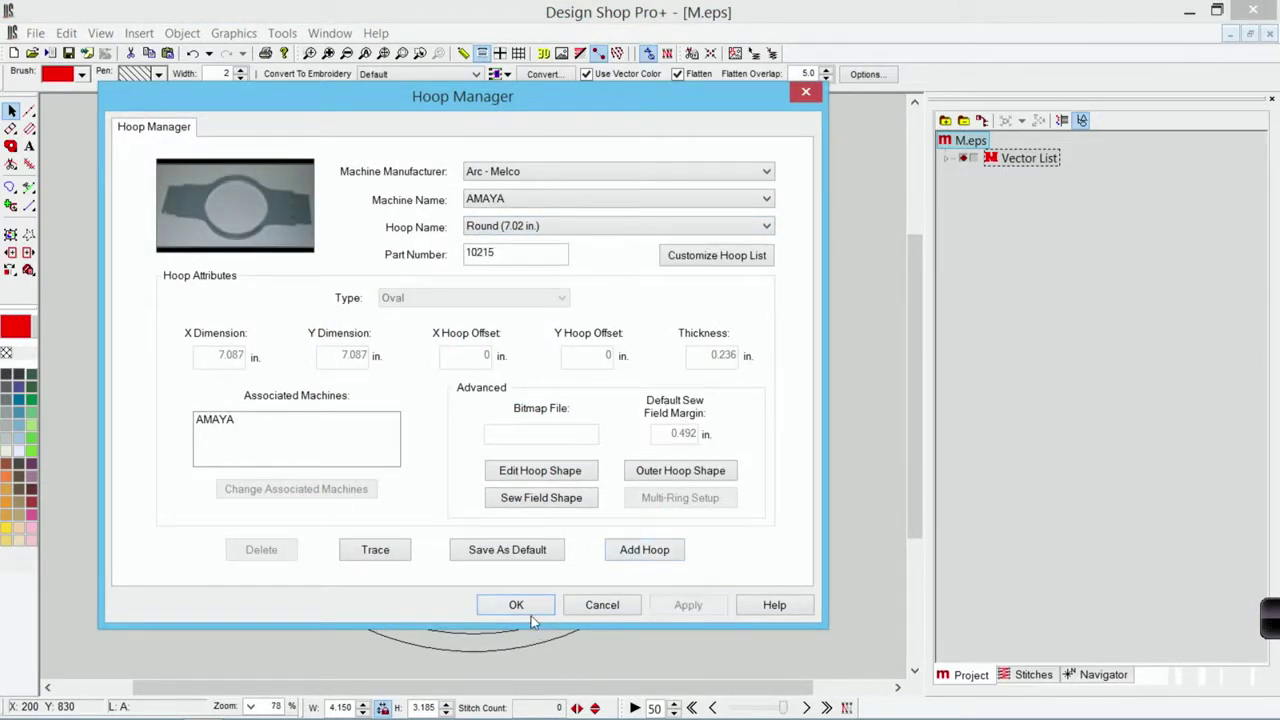
{"action": "left_click", "coordinate": [515, 604]}
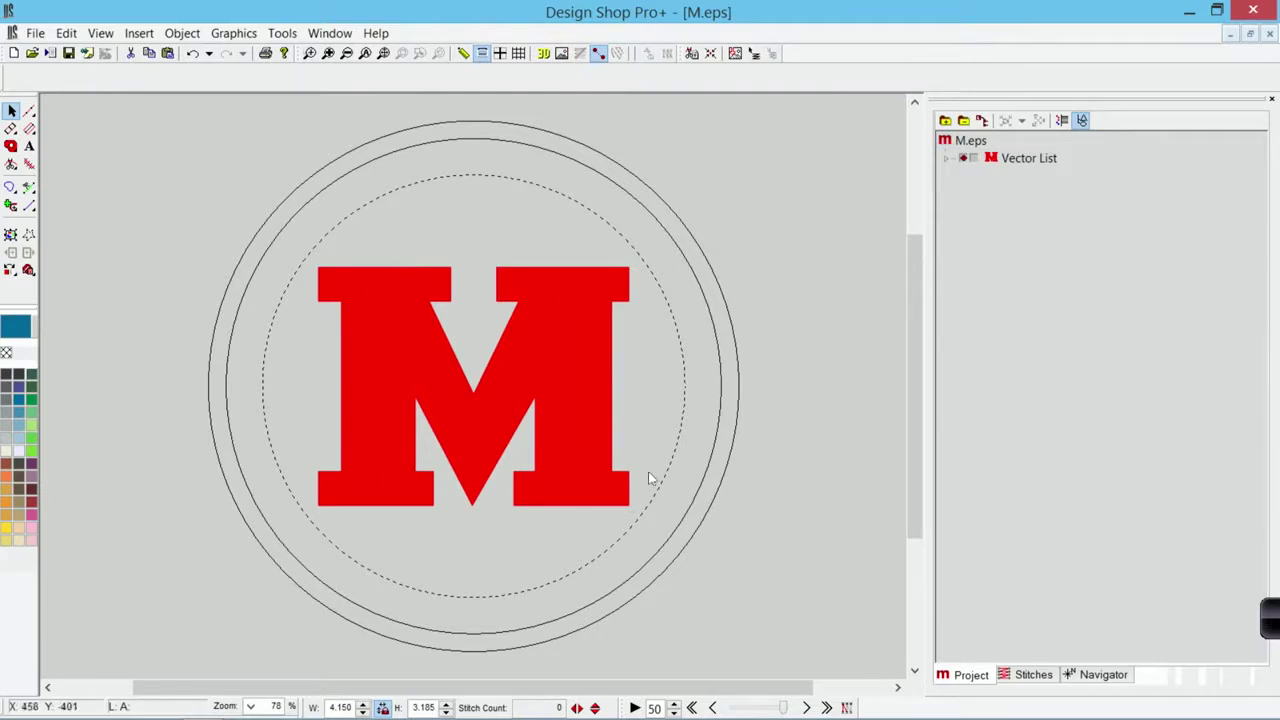
{"action": "left_click", "coordinate": [482, 54]}
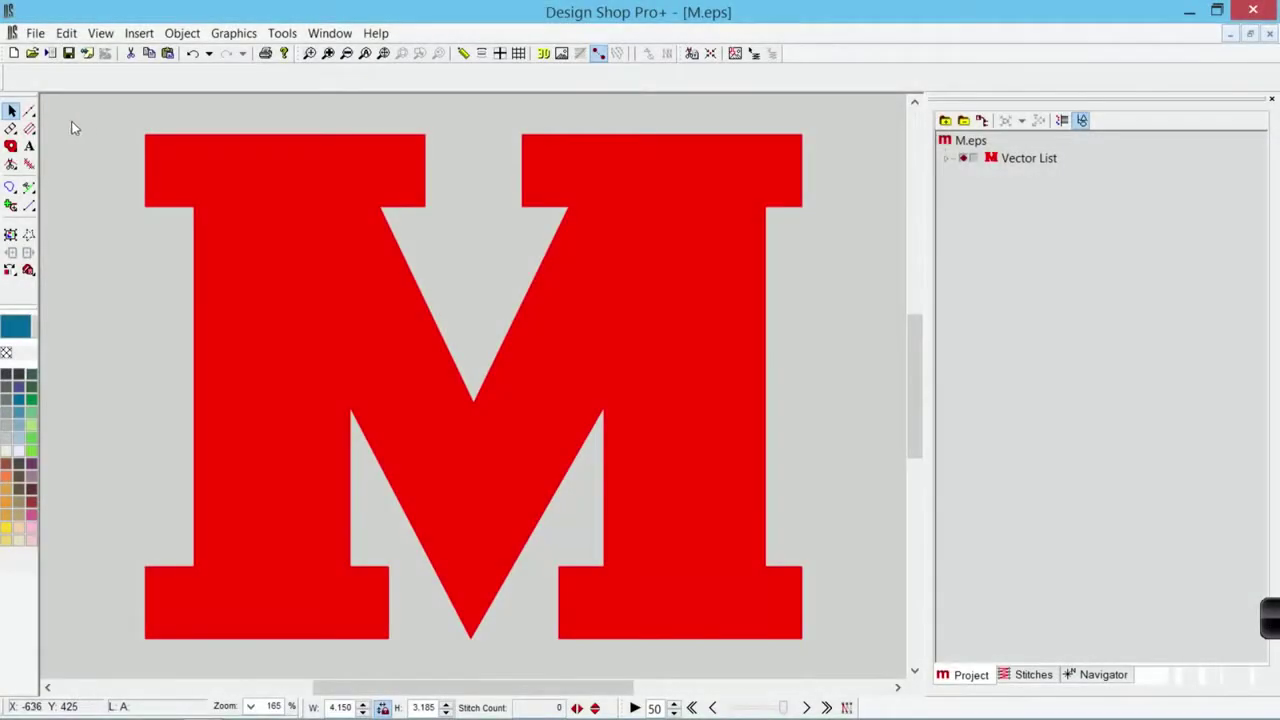
Start a walk stitch outline at the inner top corner of the M's lower-left foot and trace clockwise around that foot.
{"action": "left_click", "coordinate": [29, 111]}
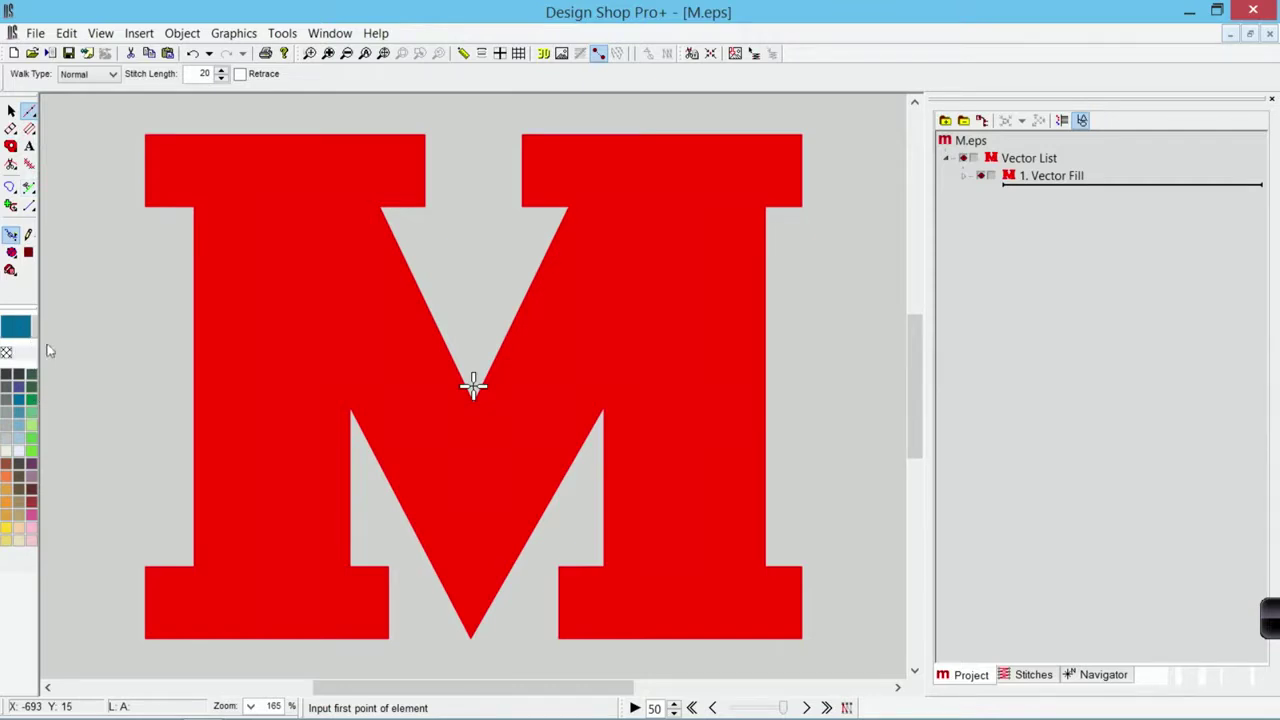
{"action": "left_click", "coordinate": [310, 53]}
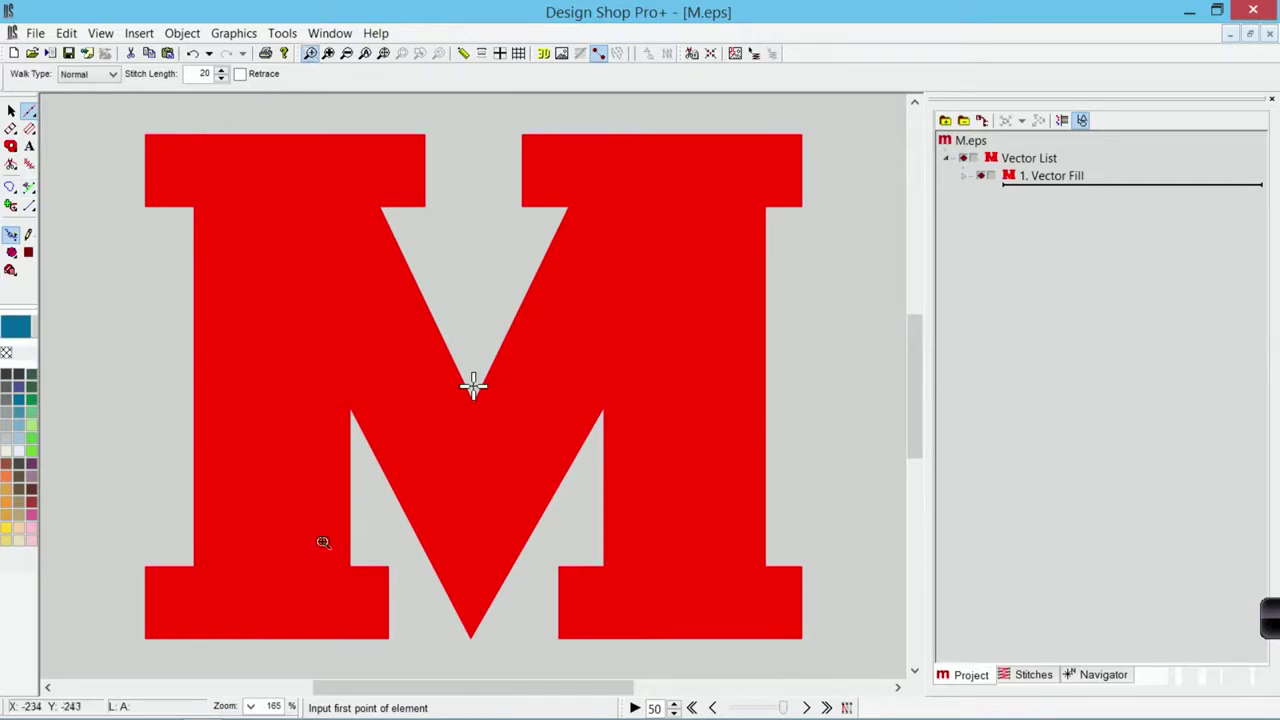
{"action": "left_click_drag", "start_coordinate": [117, 454], "coordinate": [452, 655]}
{"action": "left_click", "coordinate": [646, 415]}
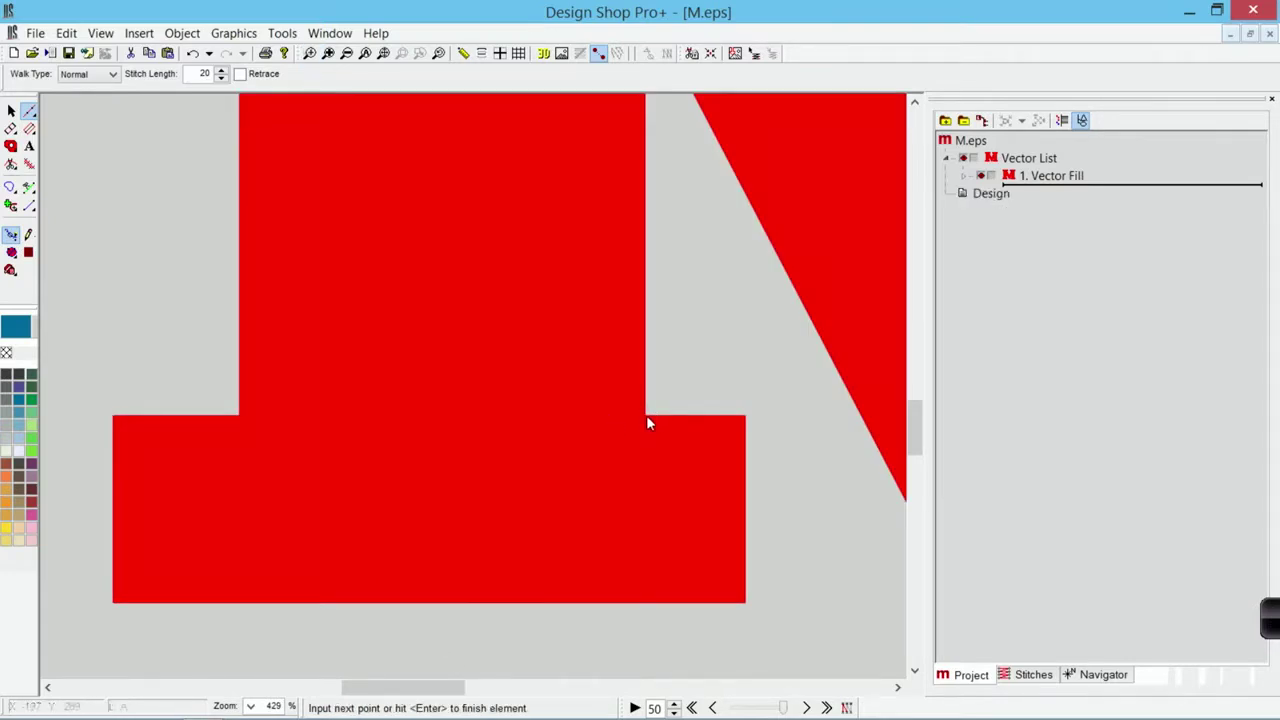
{"action": "left_click", "coordinate": [747, 415]}
{"action": "left_click", "coordinate": [747, 602]}
{"action": "left_click", "coordinate": [114, 606]}
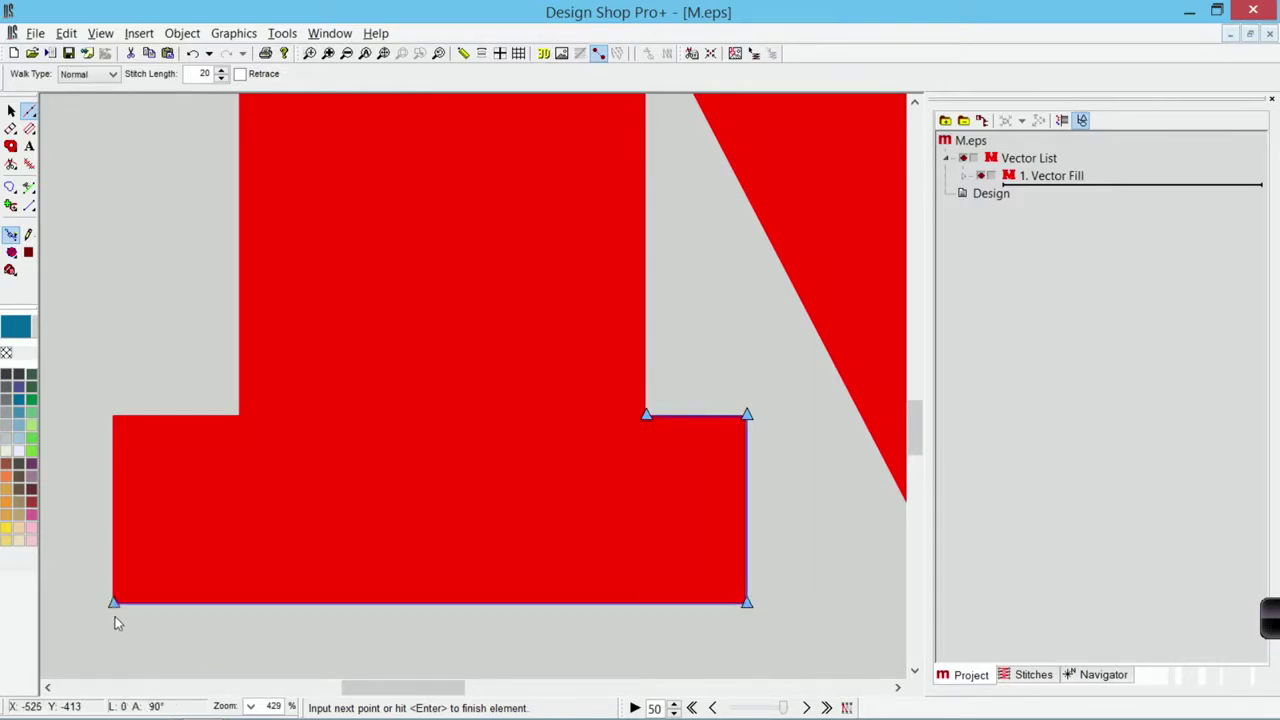
{"action": "left_click", "coordinate": [114, 413]}
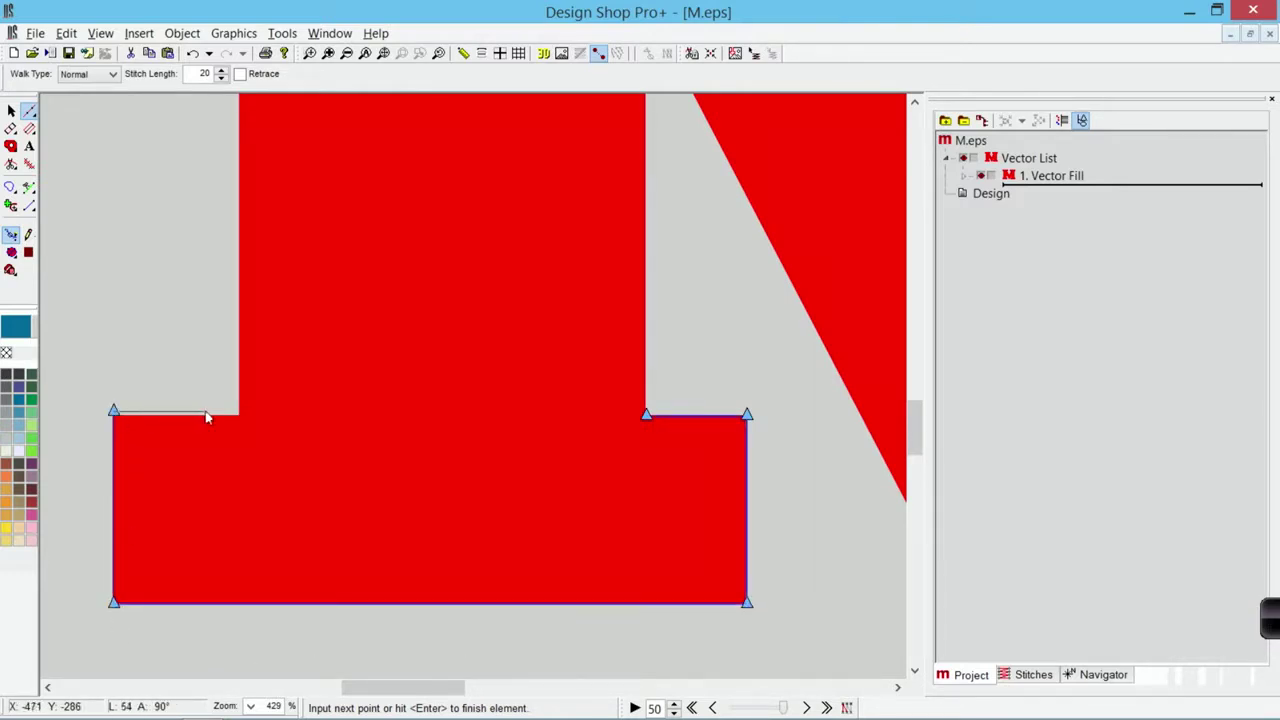
{"action": "key", "text": "BackSpace"}
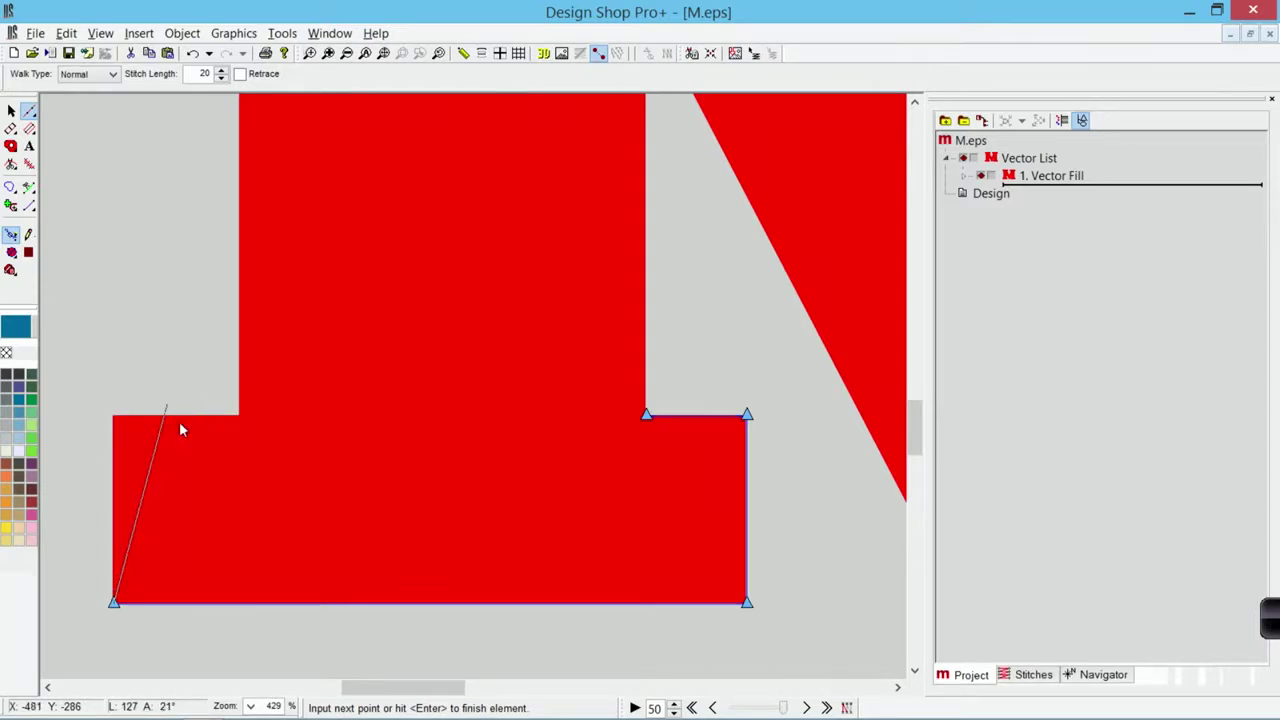
{"action": "left_click", "coordinate": [113, 418]}
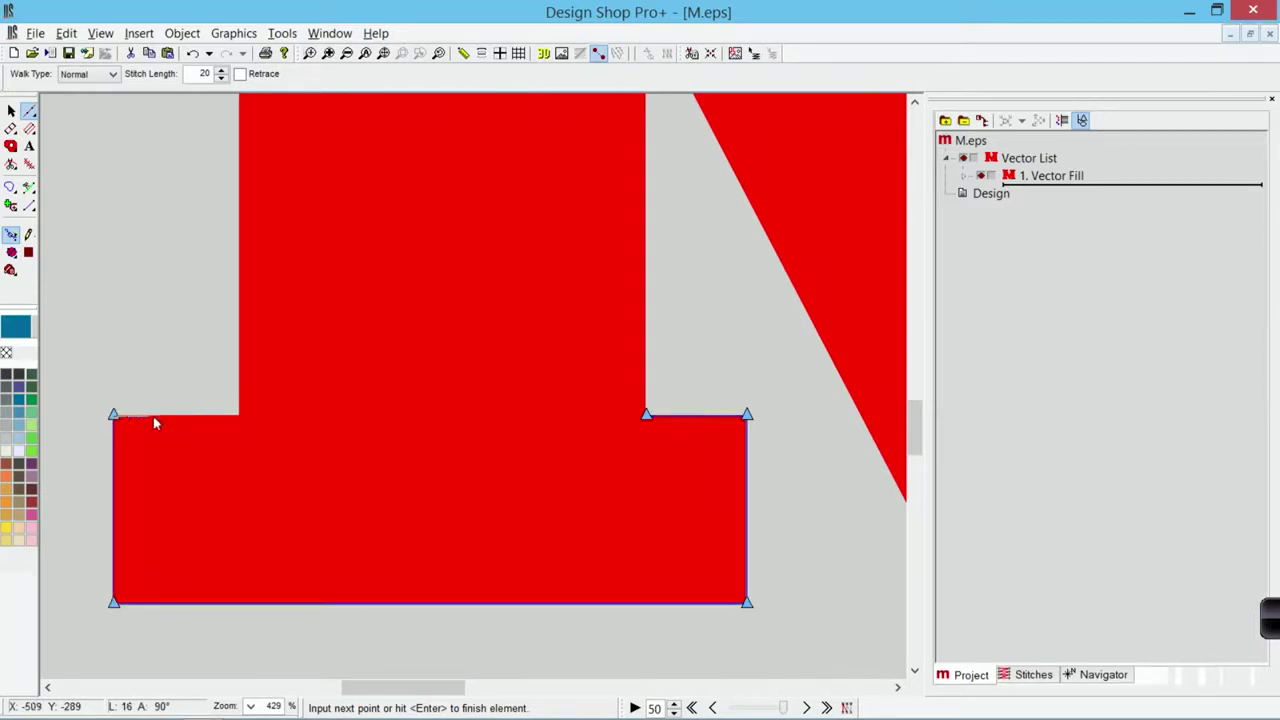
{"action": "left_click", "coordinate": [239, 416]}
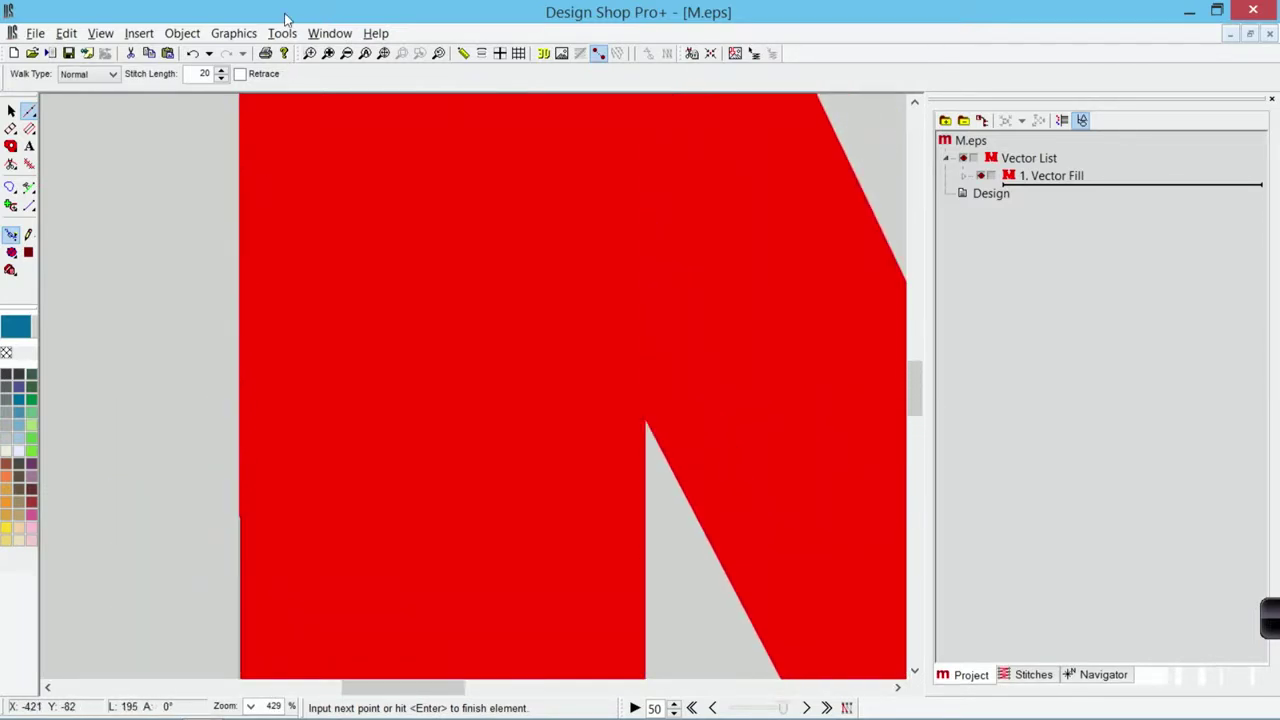
Continue the walk outline up the M's outer left edge and clockwise around the upper-left serif to the start of the V notch.
{"action": "left_click", "coordinate": [246, 315]}
{"action": "left_click", "coordinate": [113, 318]}
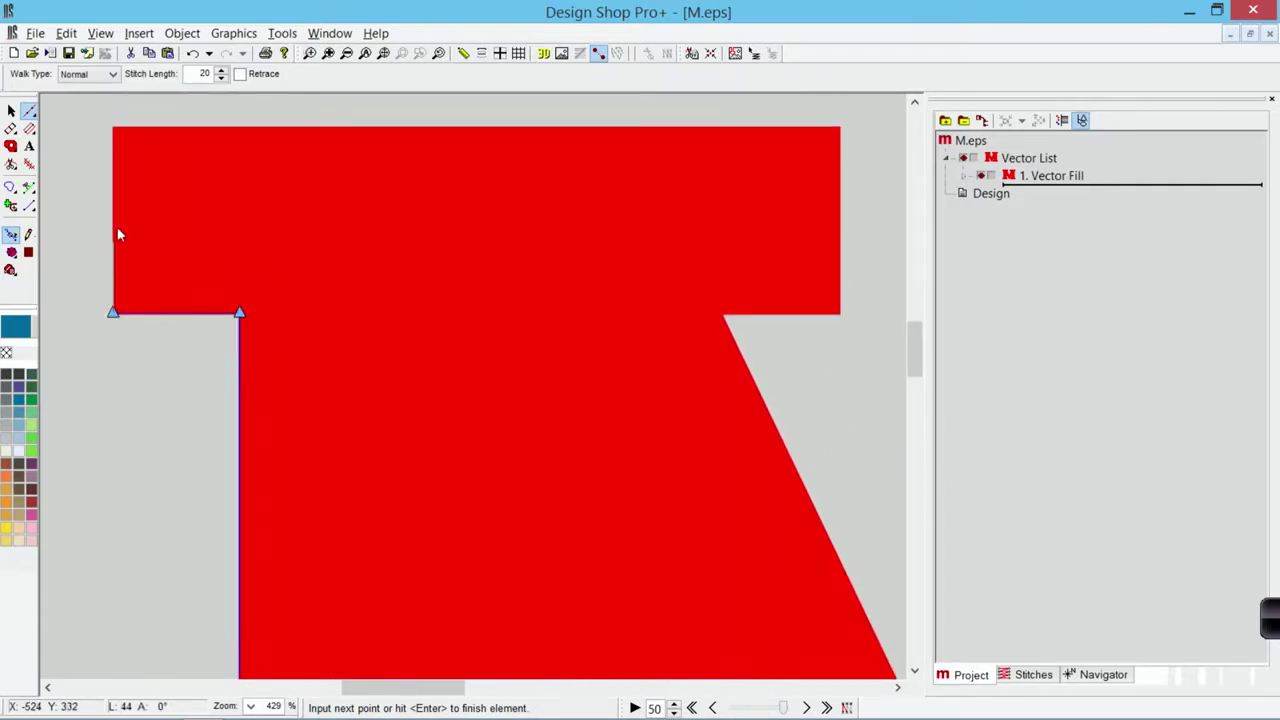
{"action": "left_click", "coordinate": [115, 127]}
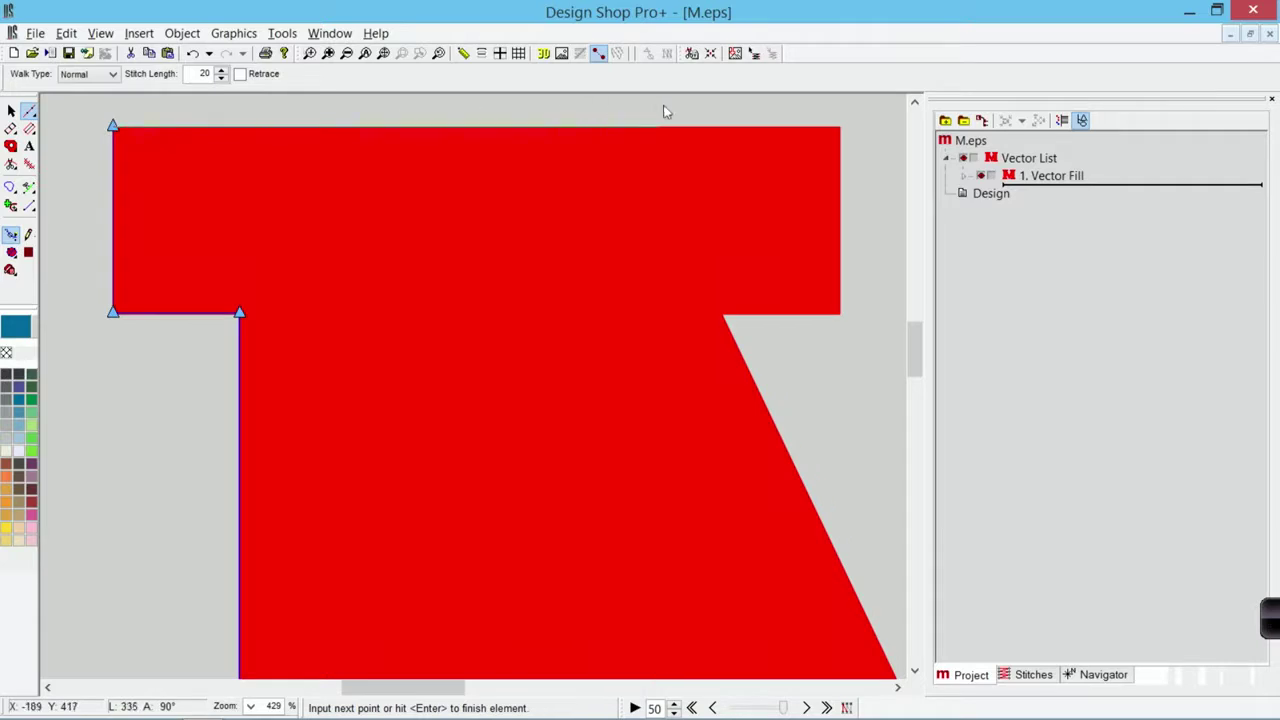
{"action": "left_click", "coordinate": [840, 131]}
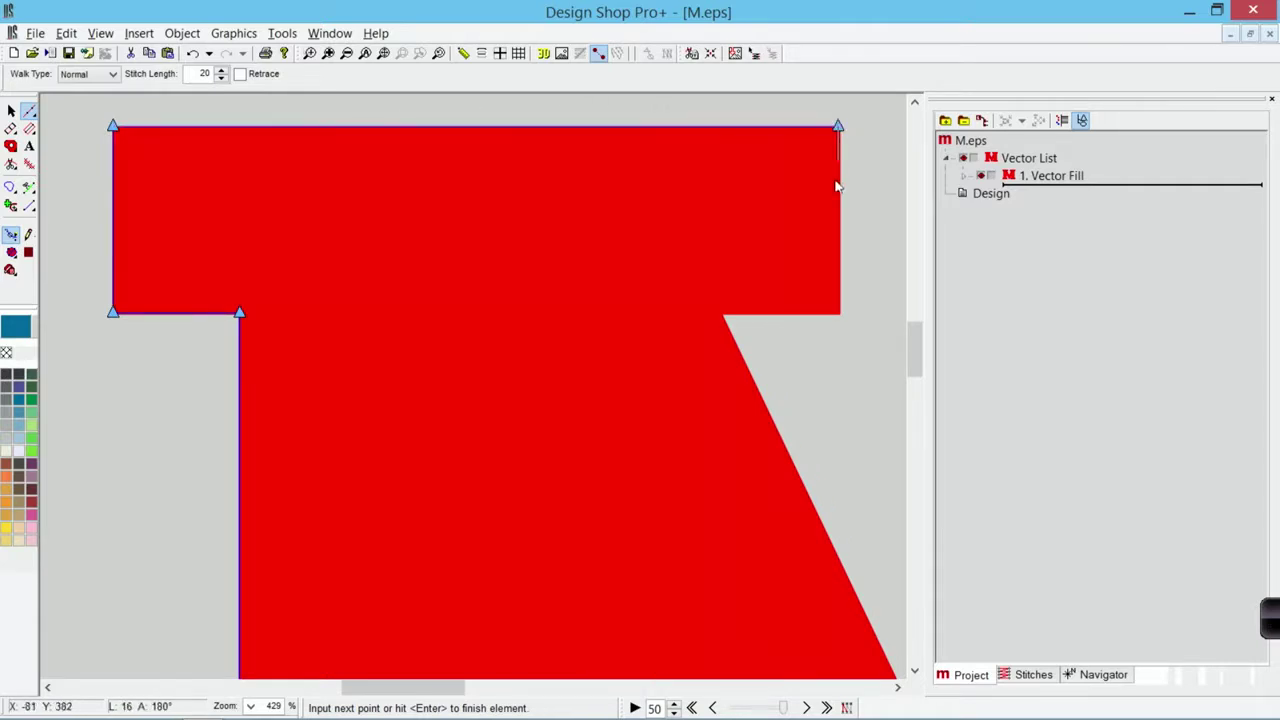
{"action": "left_click", "coordinate": [840, 317]}
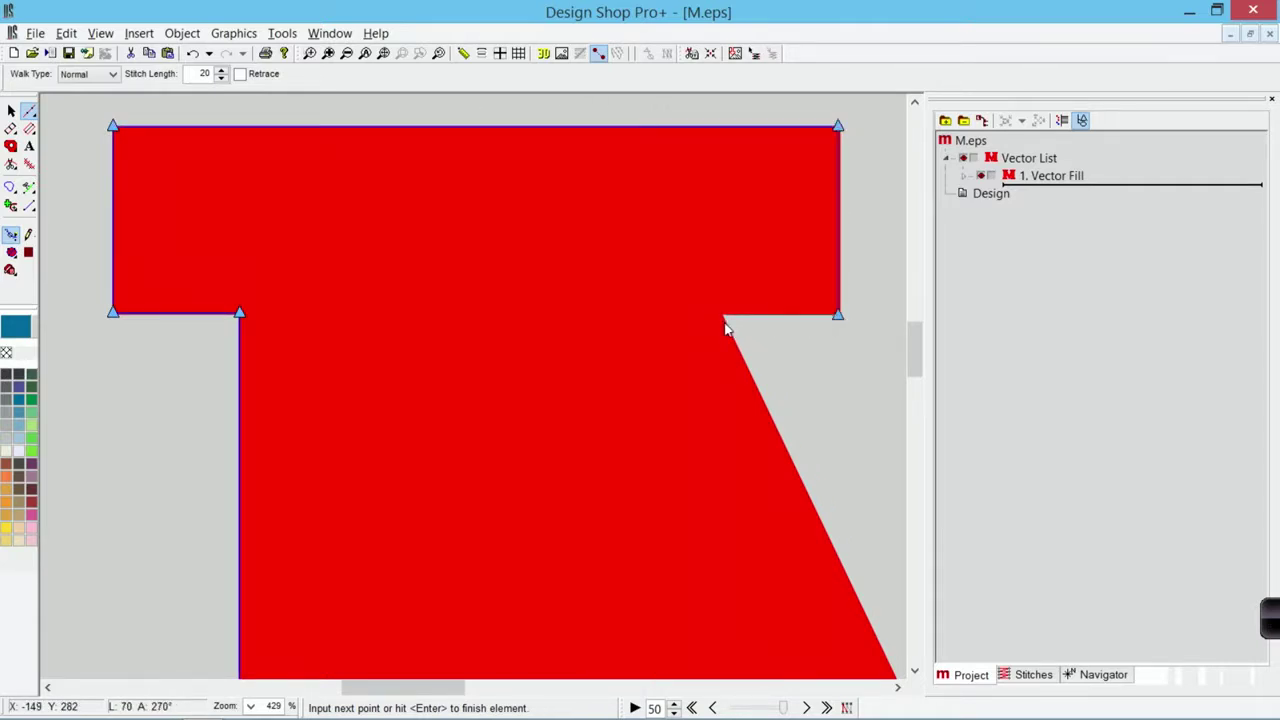
{"action": "left_click", "coordinate": [723, 316]}
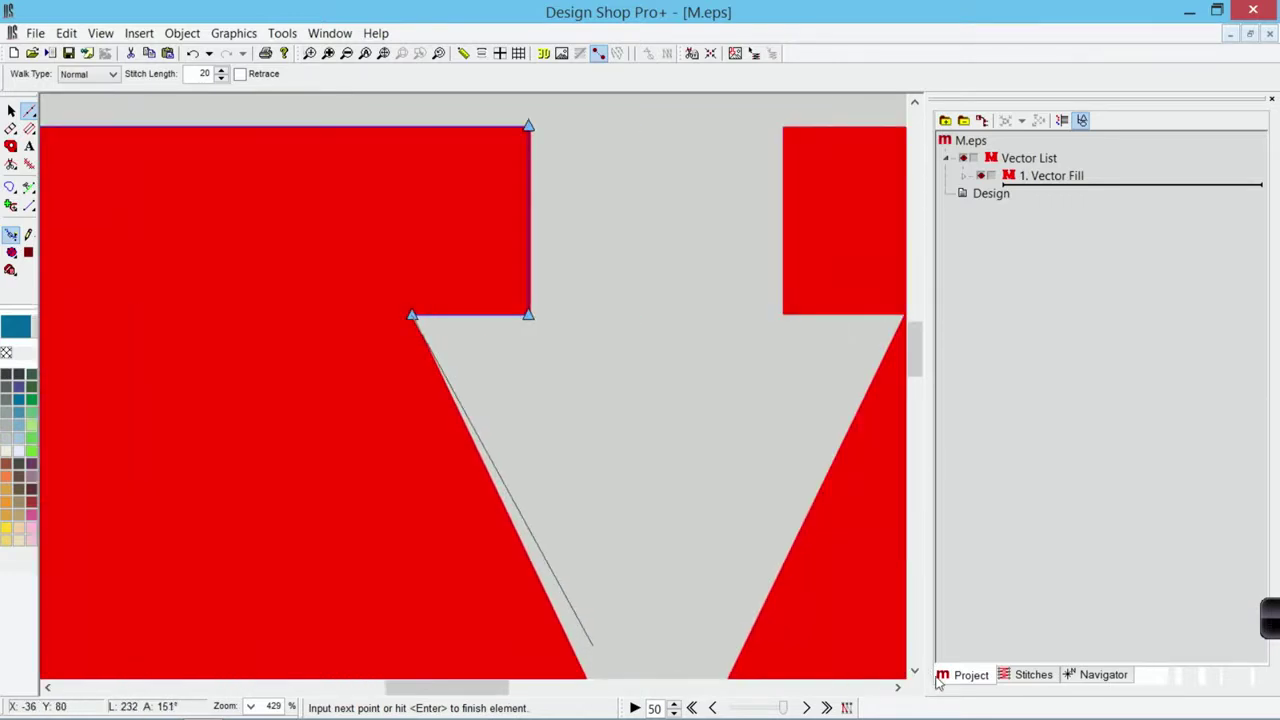
Trace the walk outline through the central V notch and clockwise around the upper-right serif to the right leg's outer edge.
{"action": "left_click", "coordinate": [553, 545]}
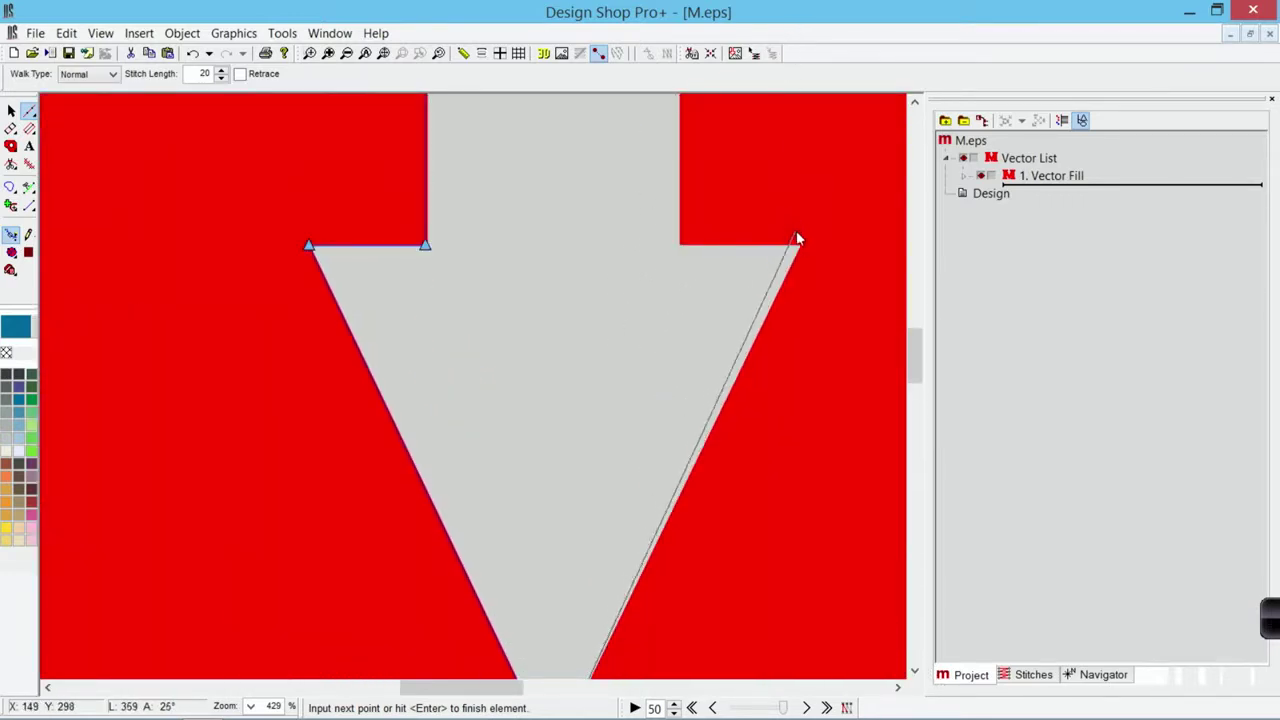
{"action": "left_click", "coordinate": [801, 244]}
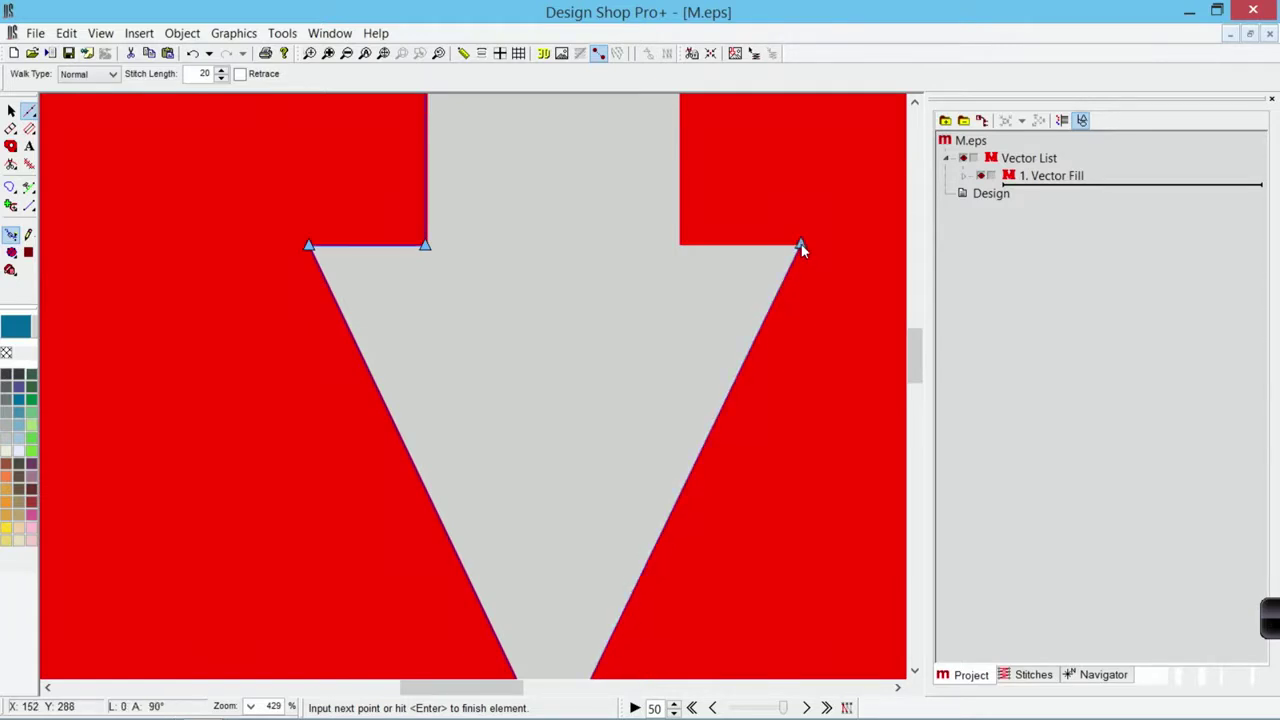
{"action": "left_click", "coordinate": [680, 246]}
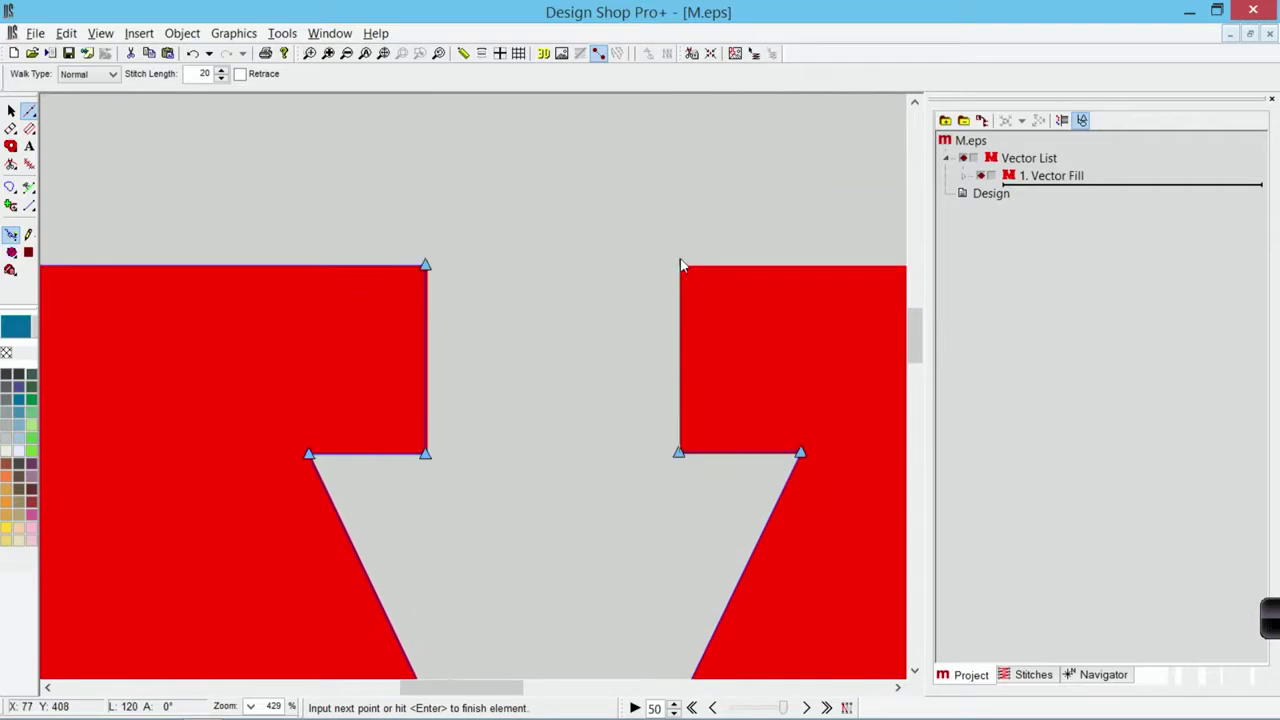
{"action": "left_click", "coordinate": [681, 265]}
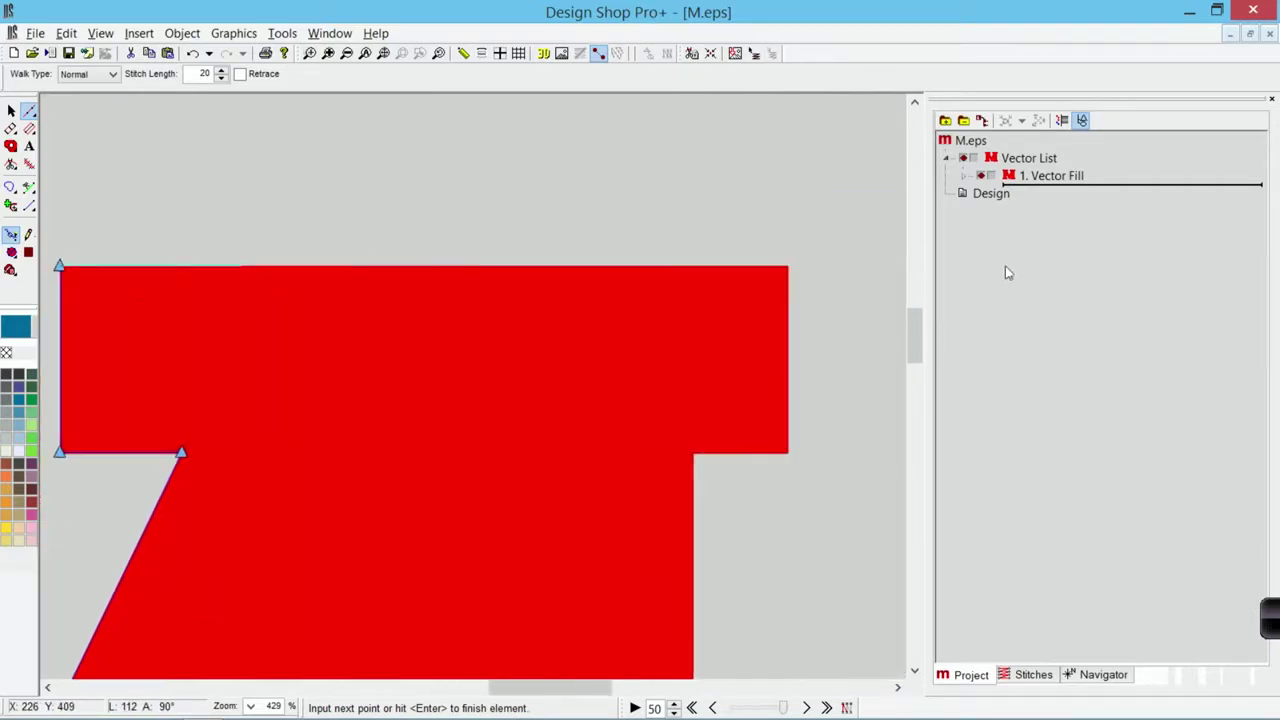
{"action": "left_click", "coordinate": [687, 276]}
{"action": "left_click", "coordinate": [693, 454]}
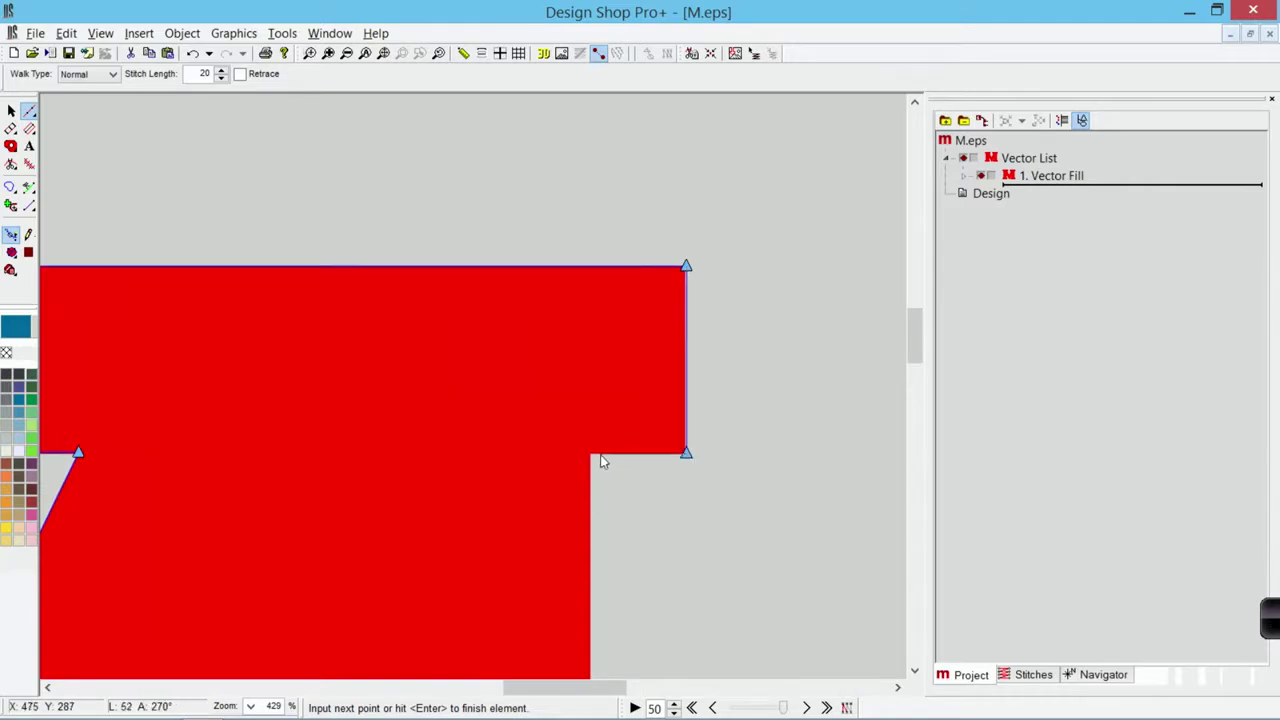
{"action": "left_click", "coordinate": [590, 458]}
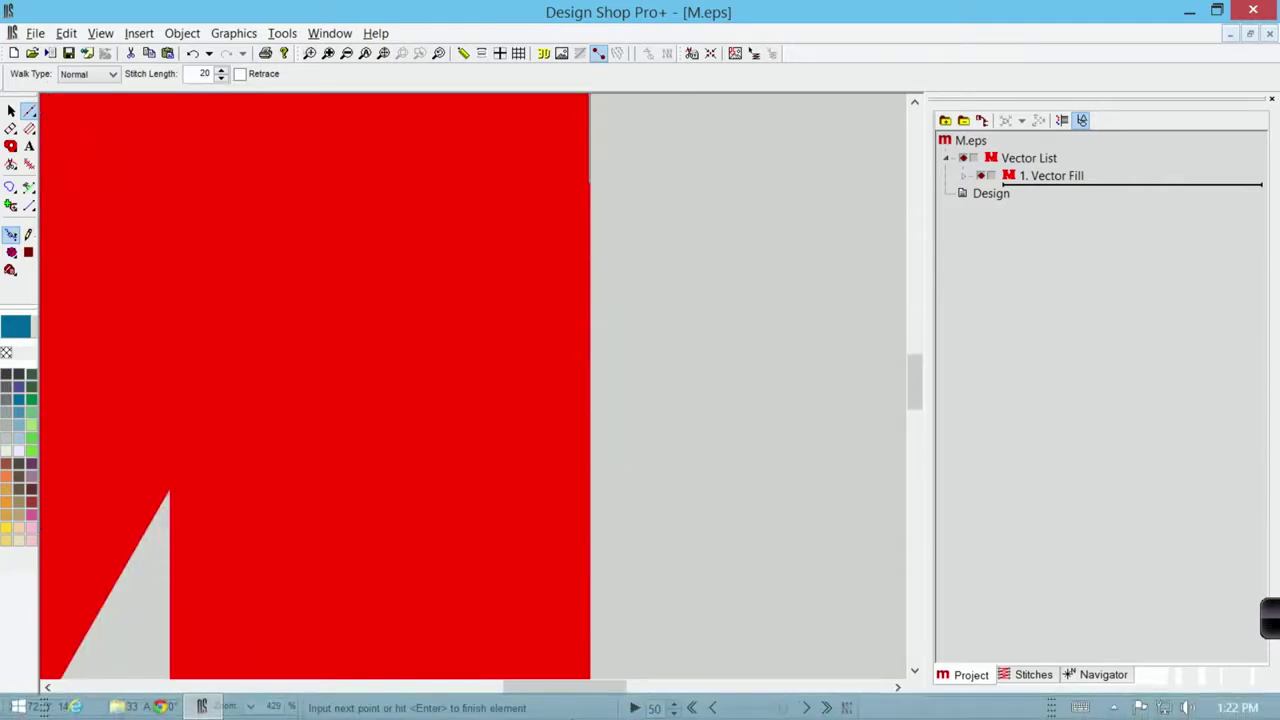
Continue the walk outline down the M's outer right edge and clockwise around the lower-right foot to its inner corner.
{"action": "left_click", "coordinate": [589, 485]}
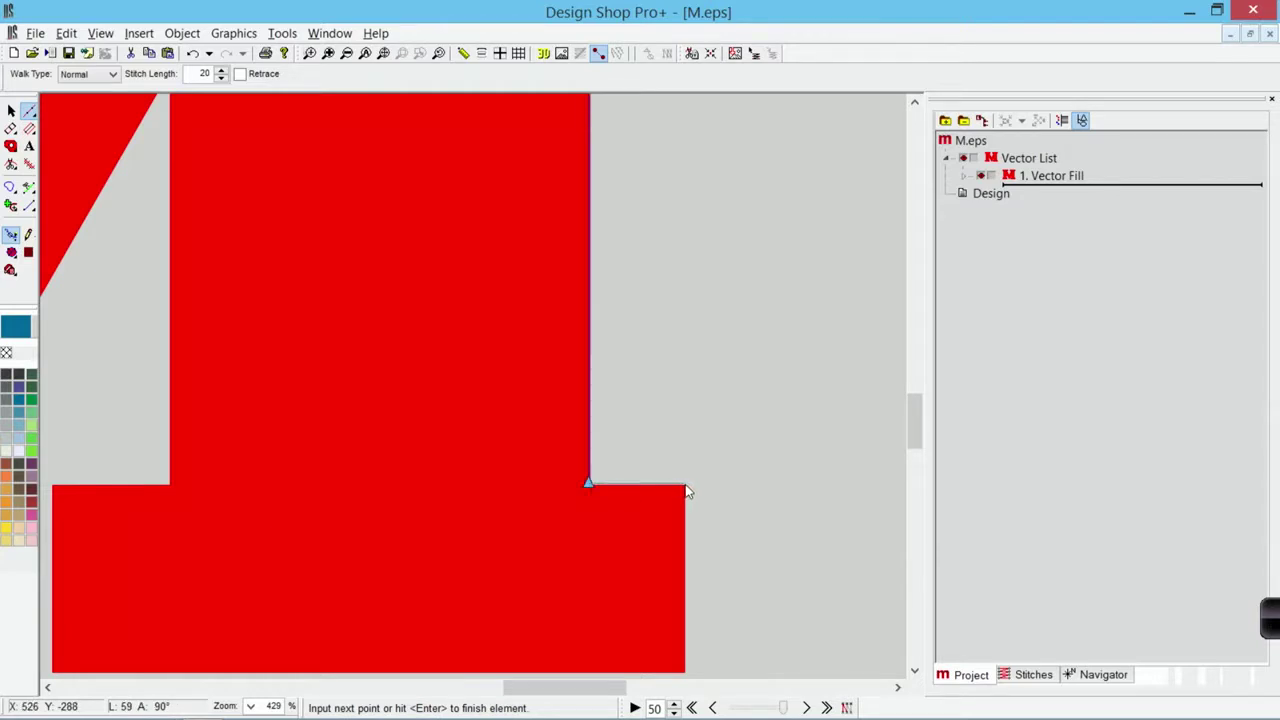
{"action": "left_click", "coordinate": [686, 485]}
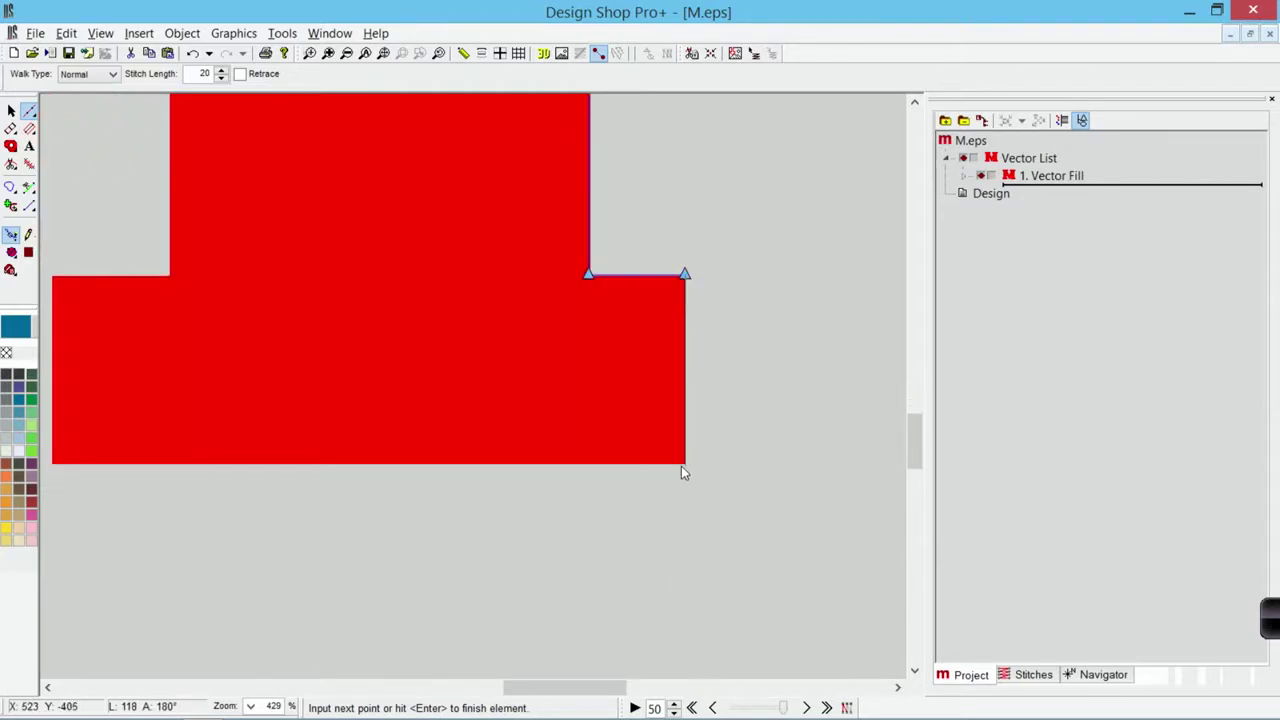
{"action": "left_click", "coordinate": [681, 466]}
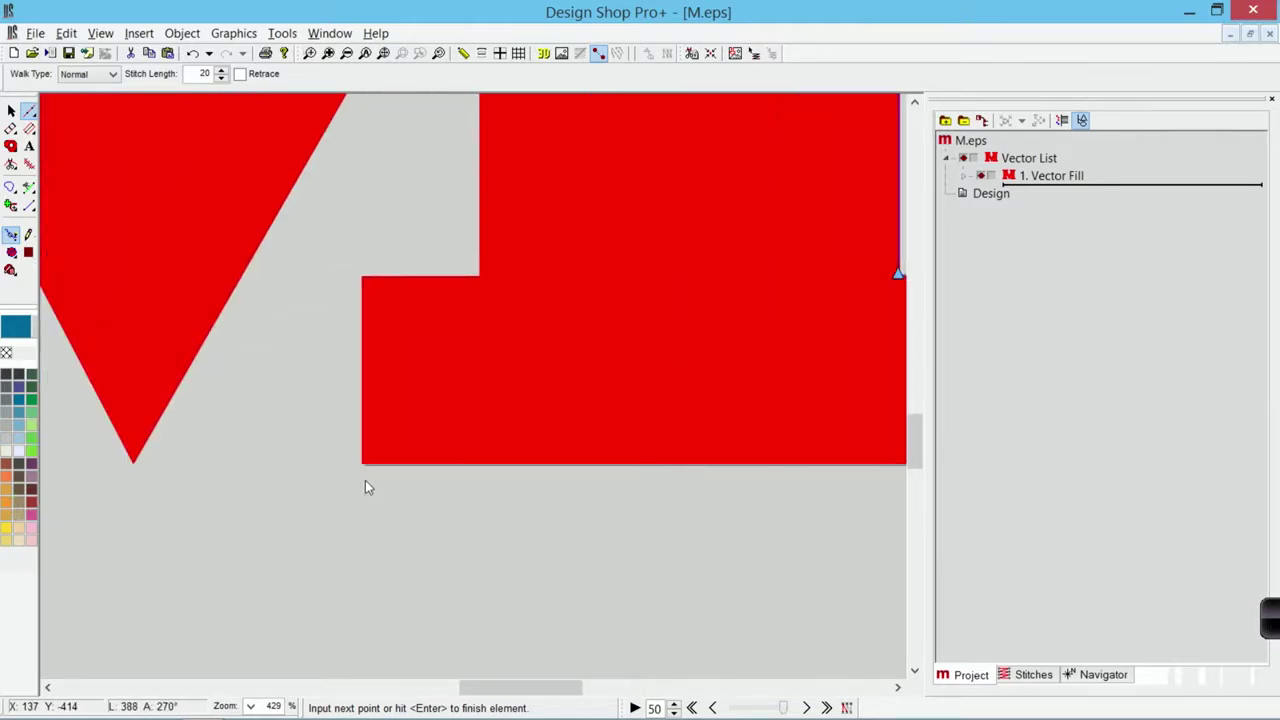
{"action": "left_click", "coordinate": [363, 480]}
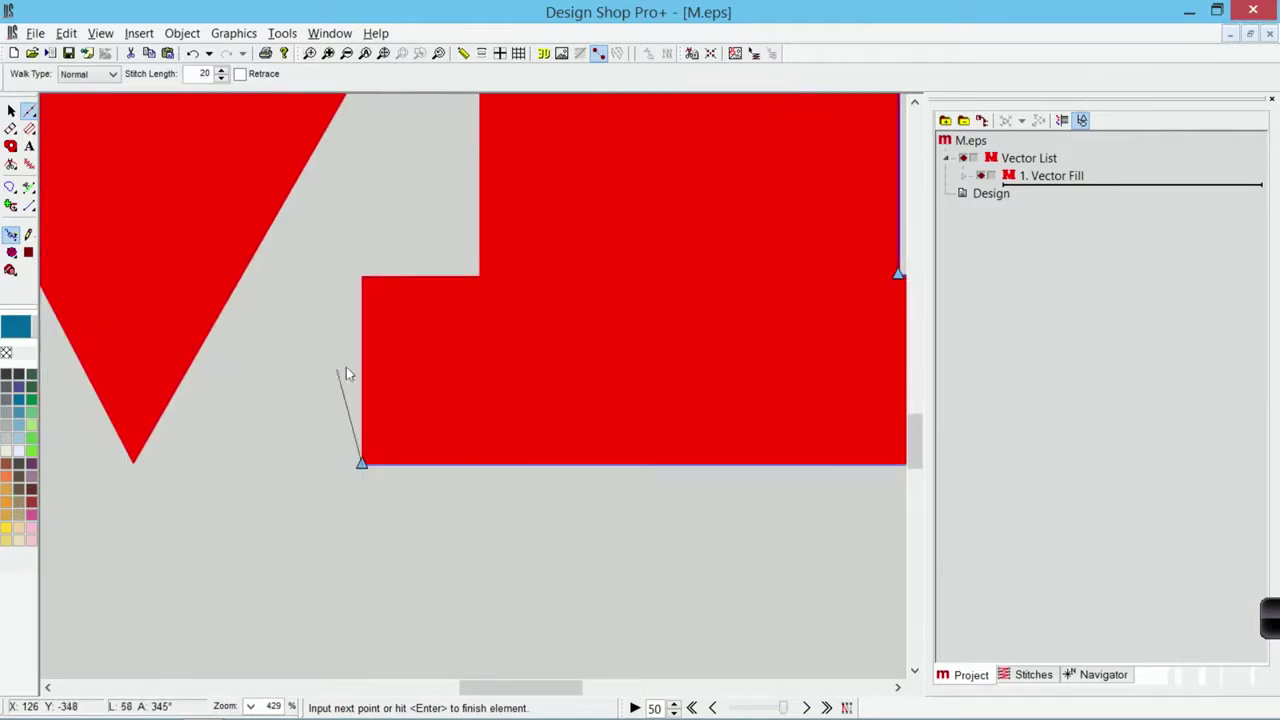
{"action": "left_click", "coordinate": [367, 279]}
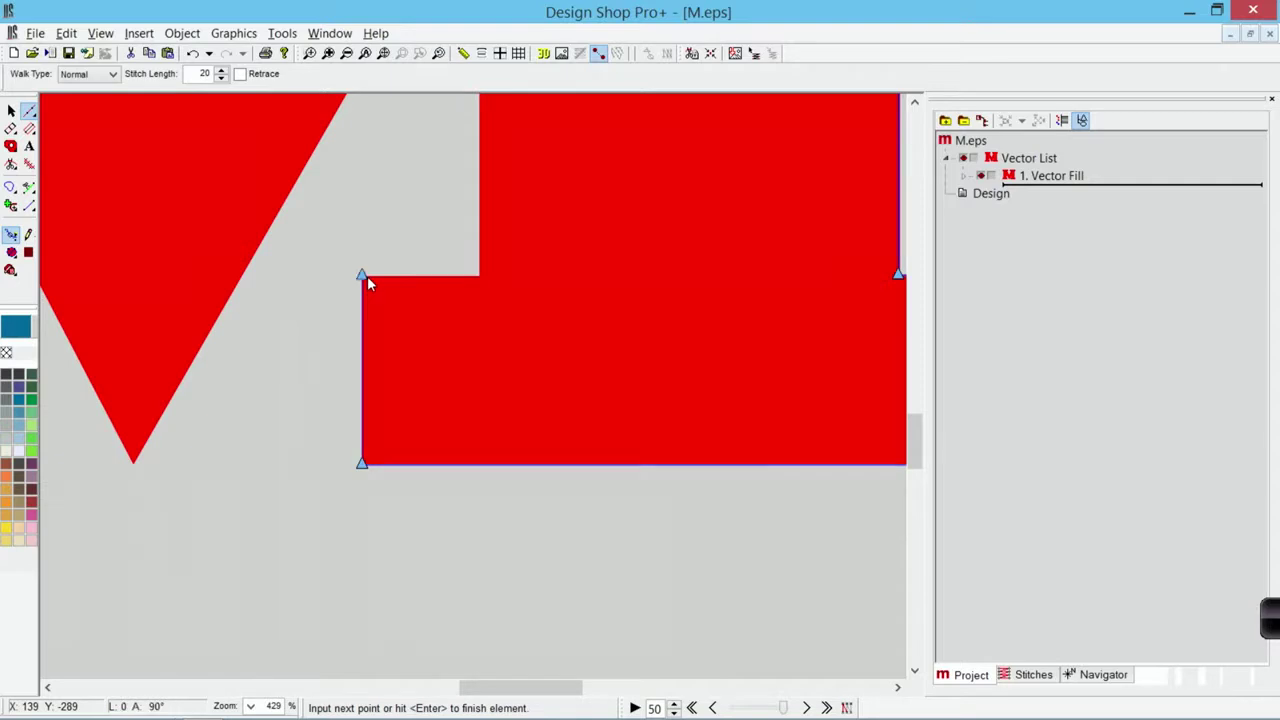
{"action": "left_click", "coordinate": [481, 278]}
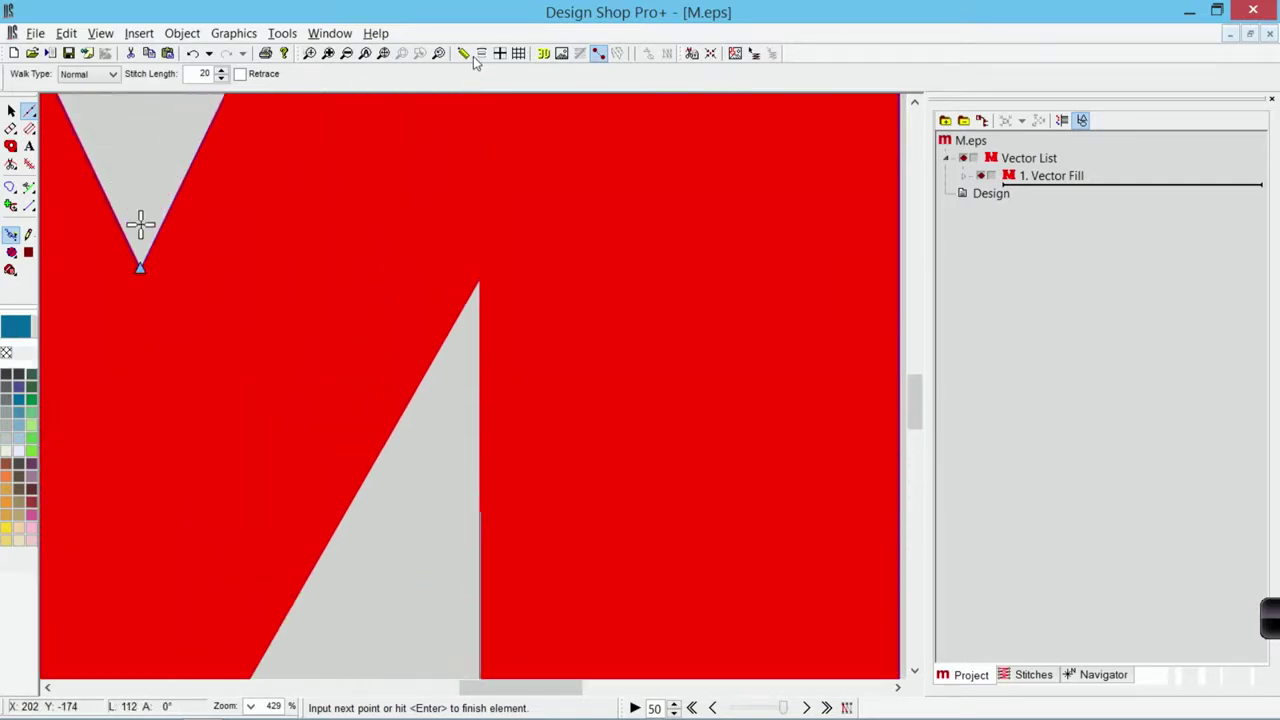
Complete the walk outline through the M's inner right corner, lower center tip and inner left corner, then show the stitches in 3D.
{"action": "left_click", "coordinate": [486, 353]}
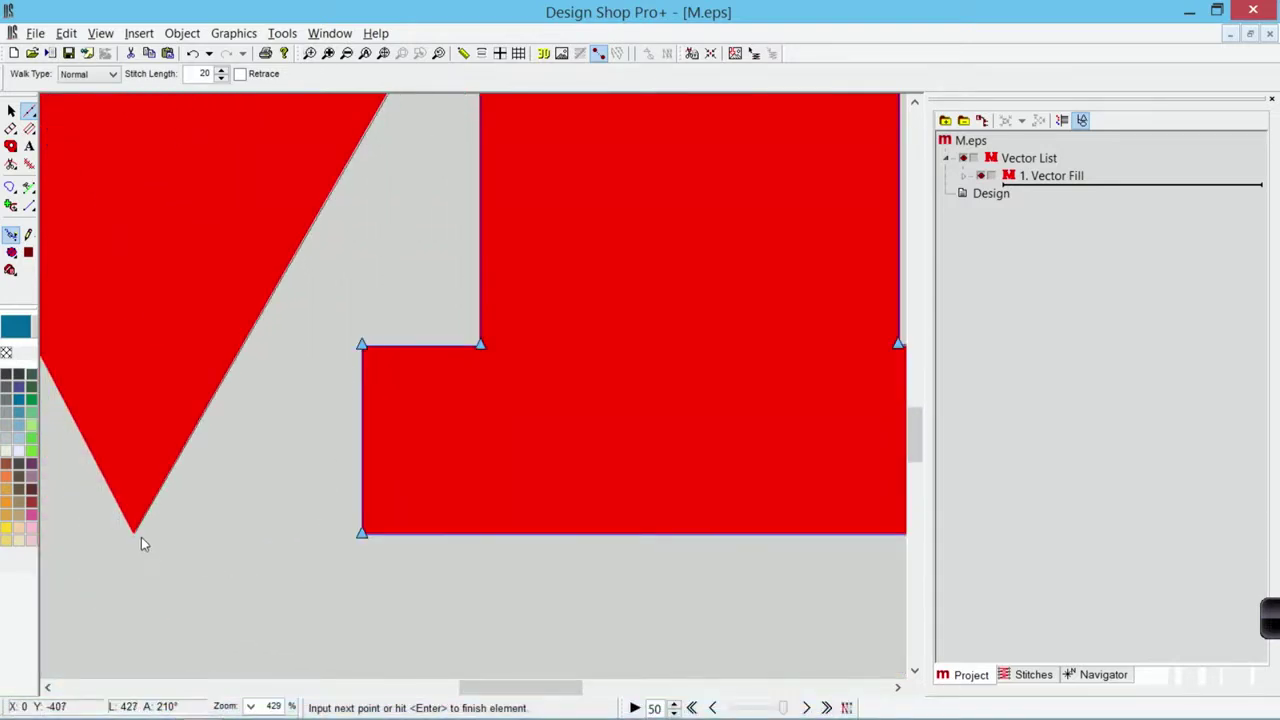
{"action": "left_click", "coordinate": [140, 537]}
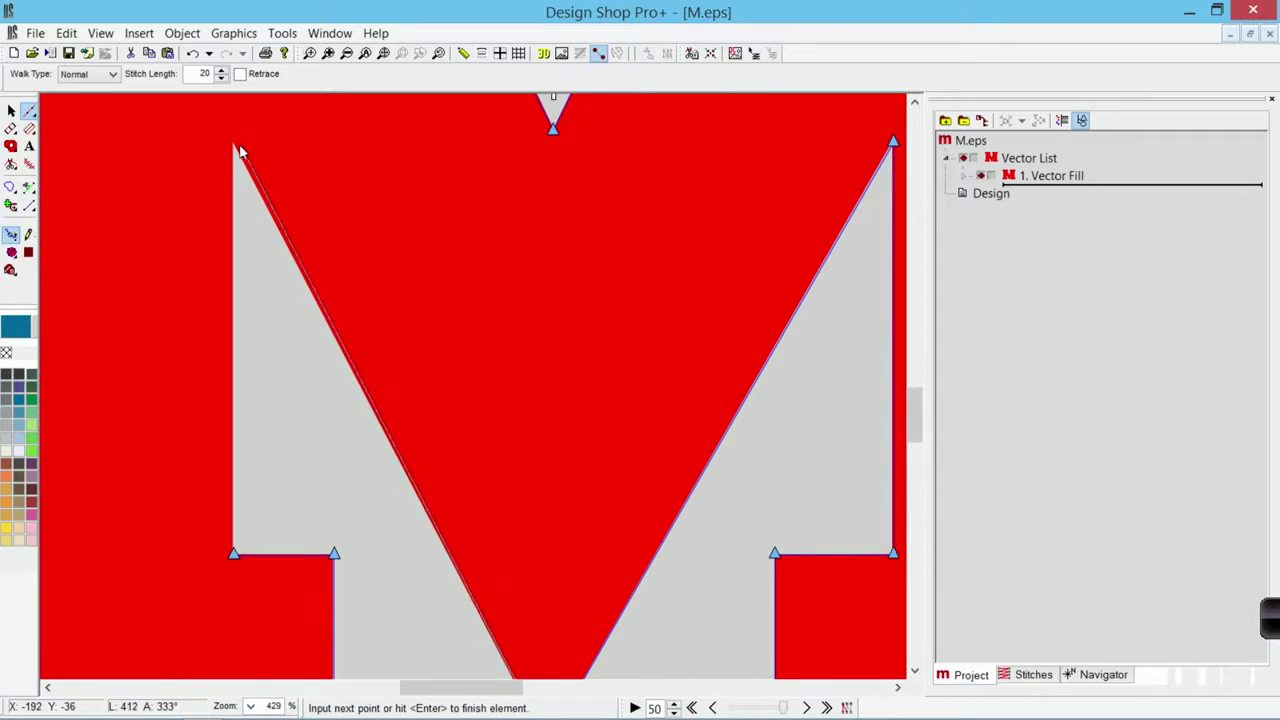
{"action": "left_click", "coordinate": [233, 145]}
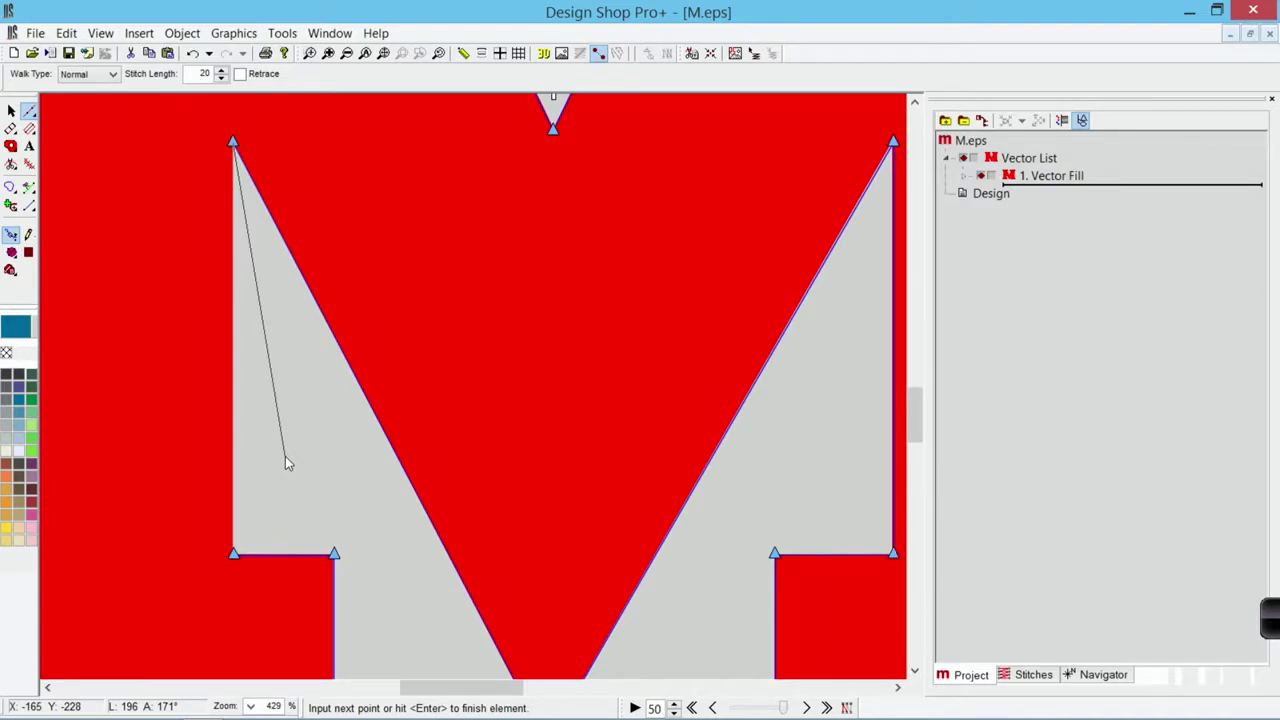
{"action": "key", "text": "Return"}
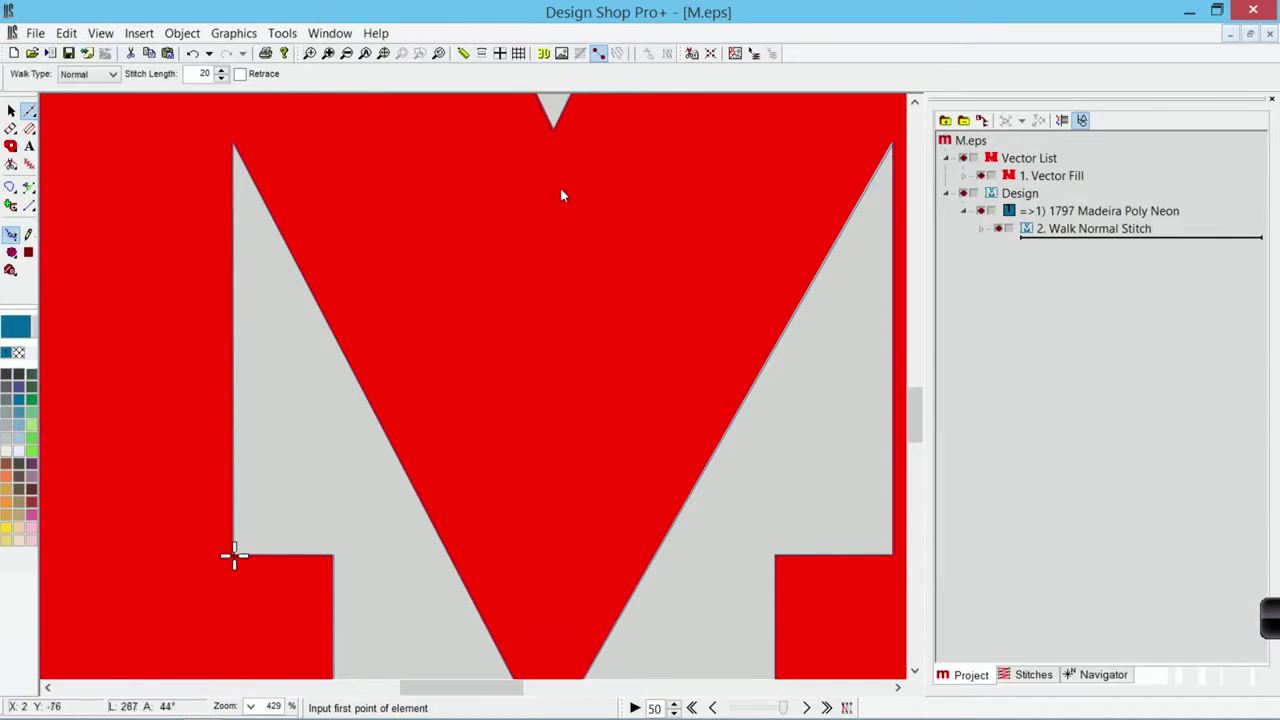
{"action": "left_click", "coordinate": [544, 53]}
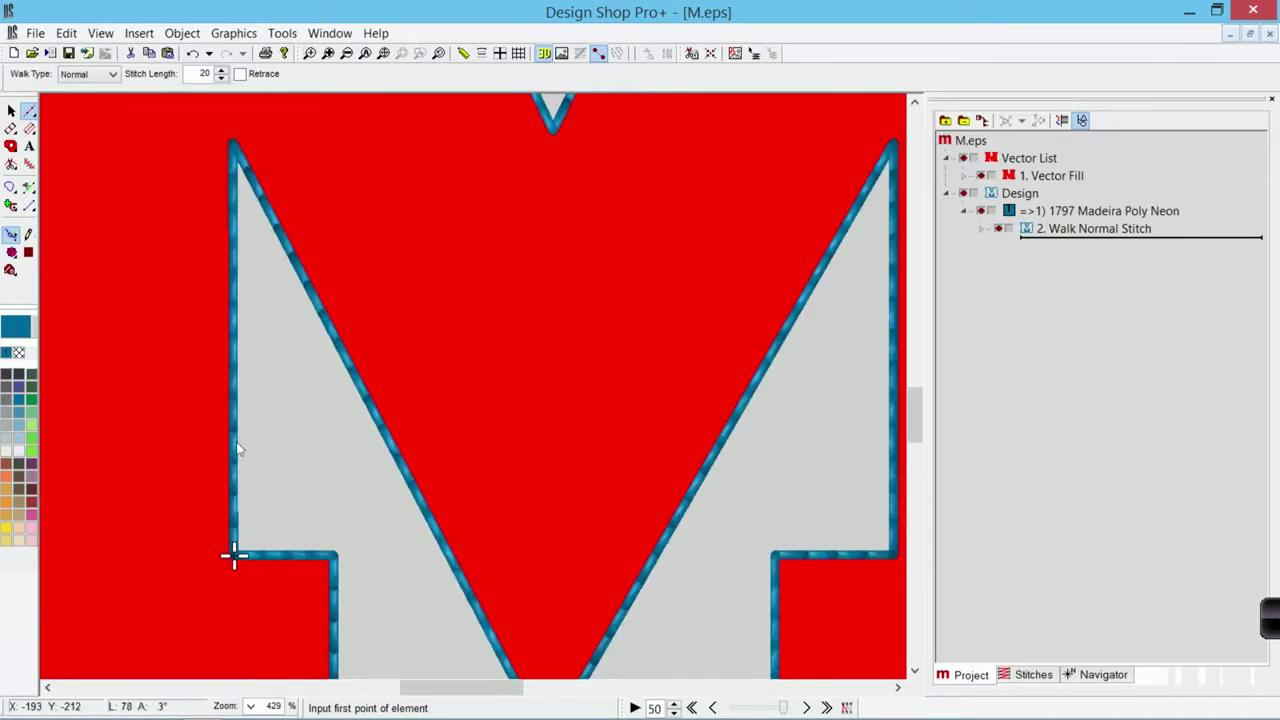
{"action": "left_click", "coordinate": [372, 58]}
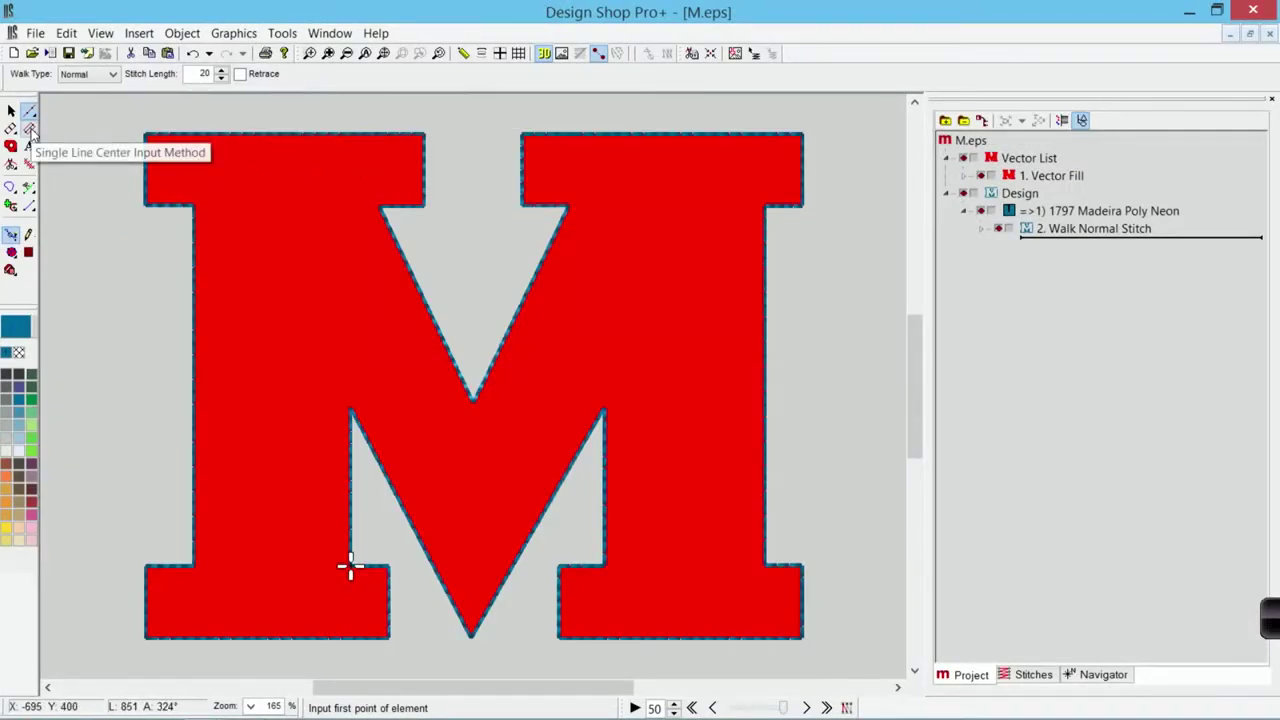
Start a green Single Line Center satin outline at the lower-left foot's inner top corner and trace clockwise around that foot.
{"action": "left_click", "coordinate": [30, 129]}
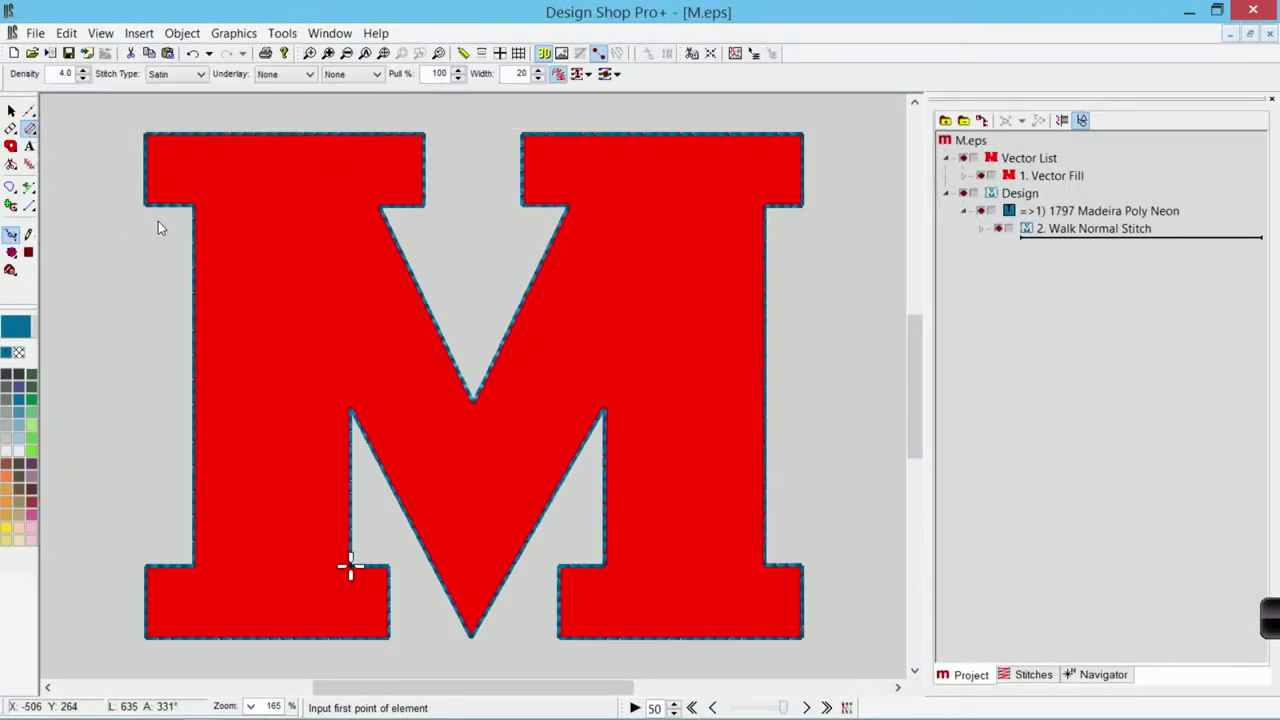
{"action": "left_click", "coordinate": [31, 413]}
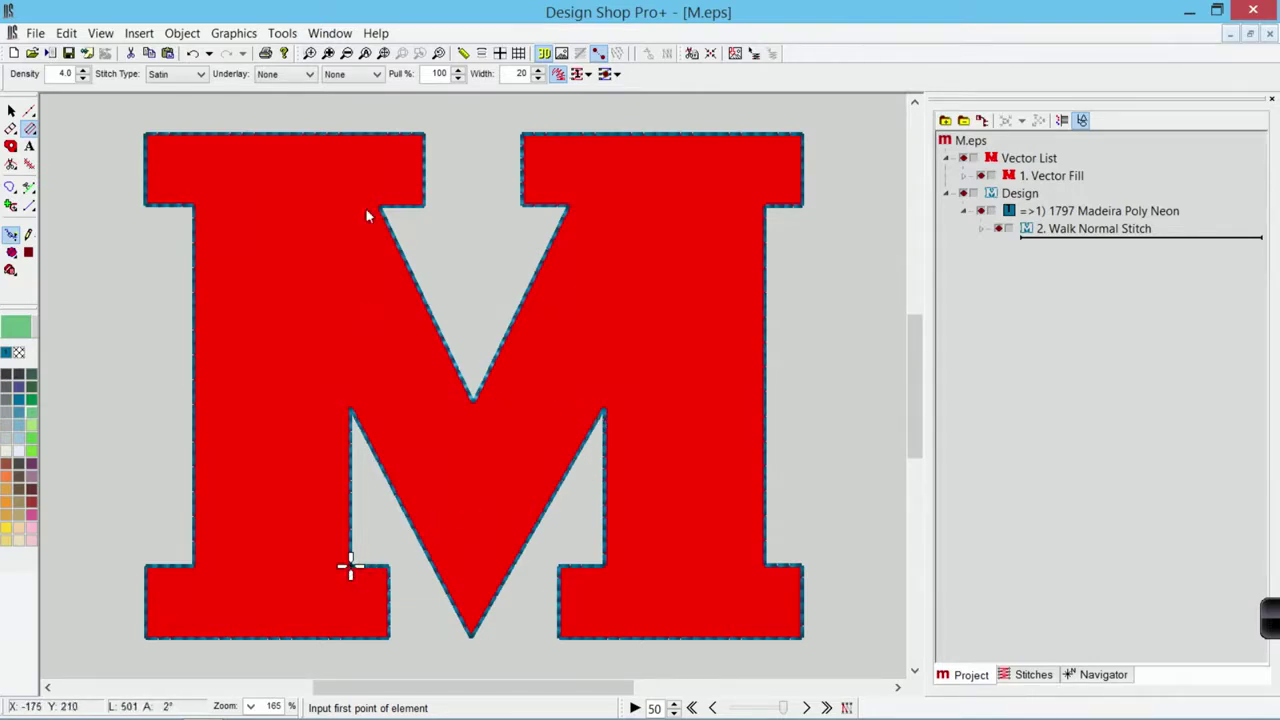
{"action": "left_click", "coordinate": [310, 53]}
{"action": "left_click_drag", "start_coordinate": [128, 360], "coordinate": [458, 662]}
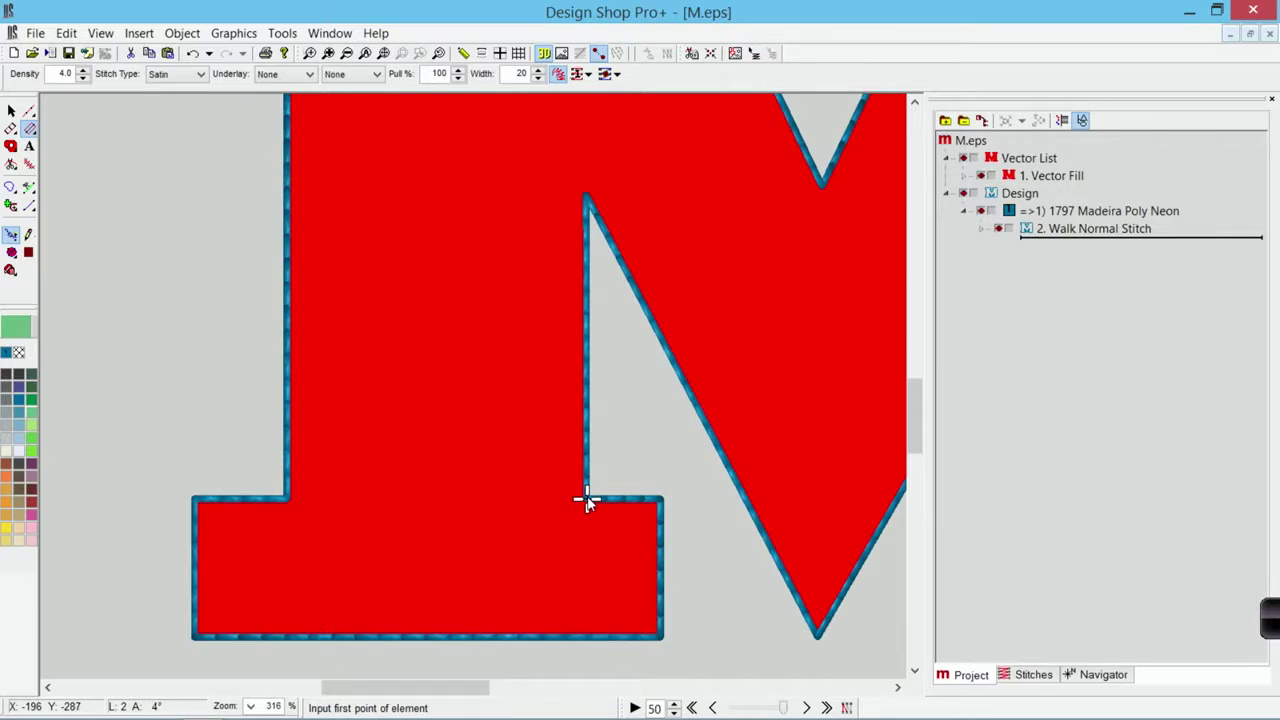
{"action": "left_click", "coordinate": [587, 498]}
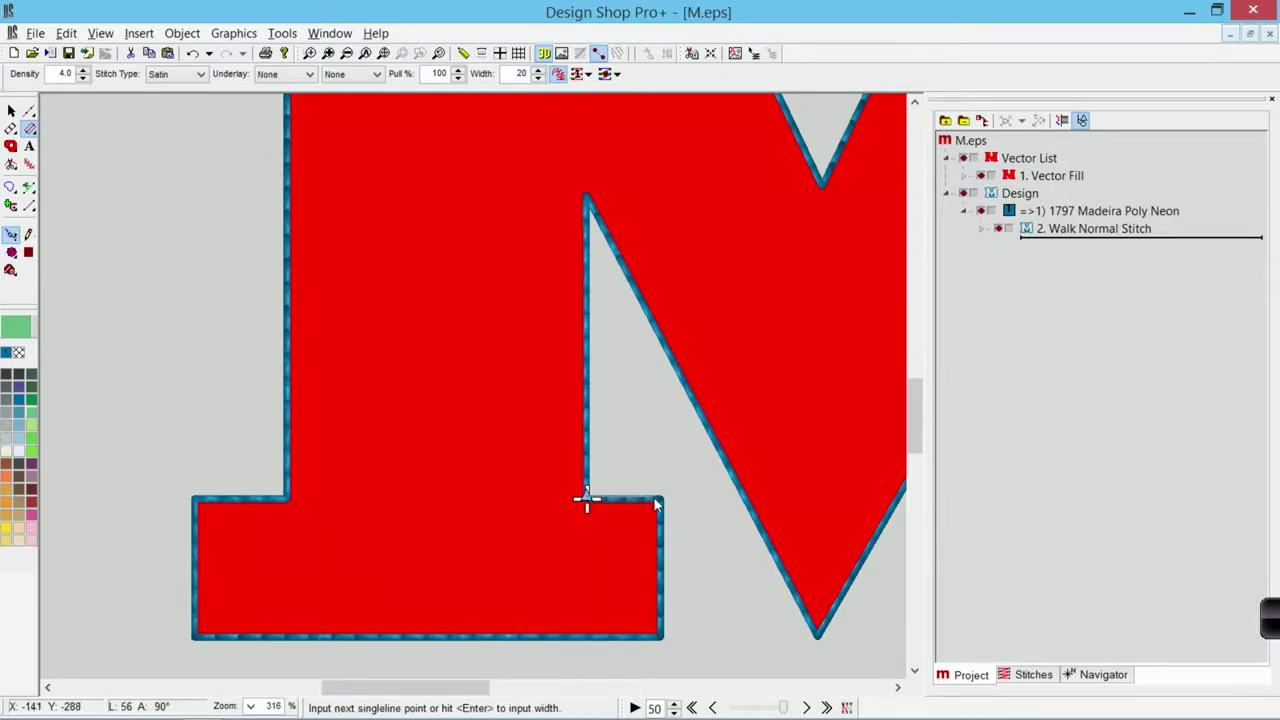
{"action": "left_click", "coordinate": [659, 497]}
{"action": "left_click", "coordinate": [659, 636]}
{"action": "left_click", "coordinate": [194, 638]}
{"action": "left_click", "coordinate": [196, 502]}
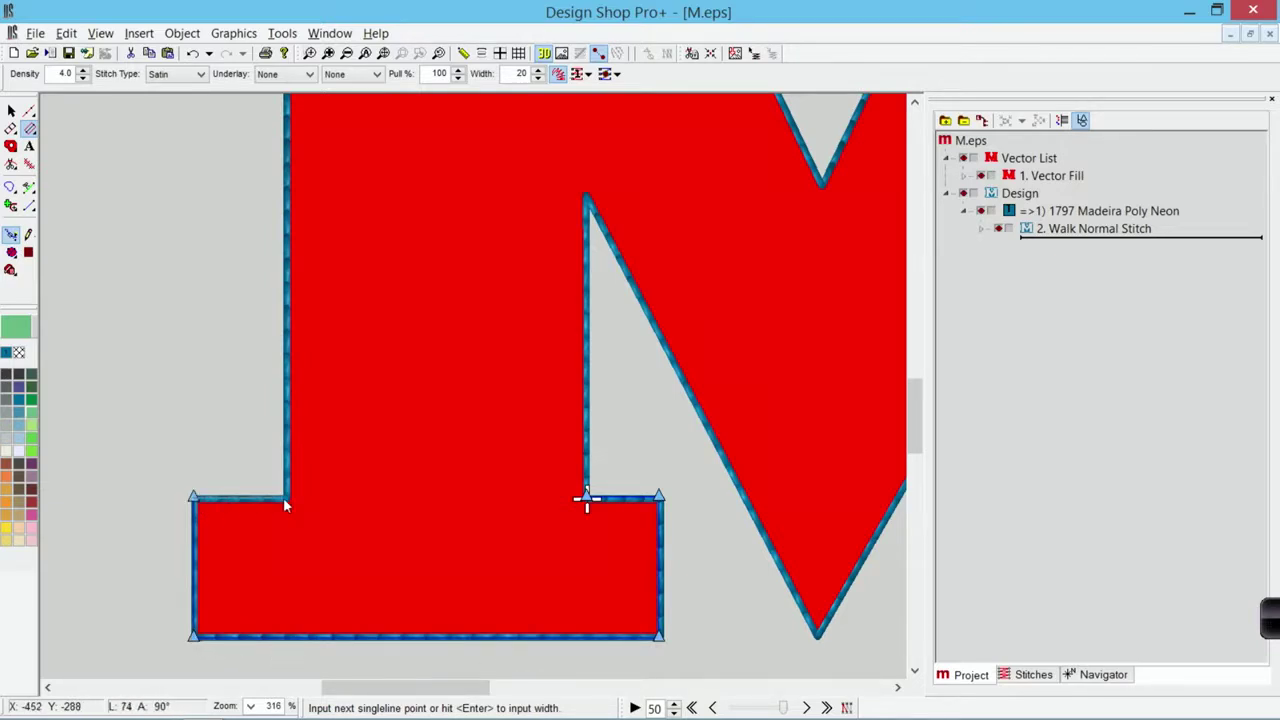
{"action": "left_click", "coordinate": [286, 497]}
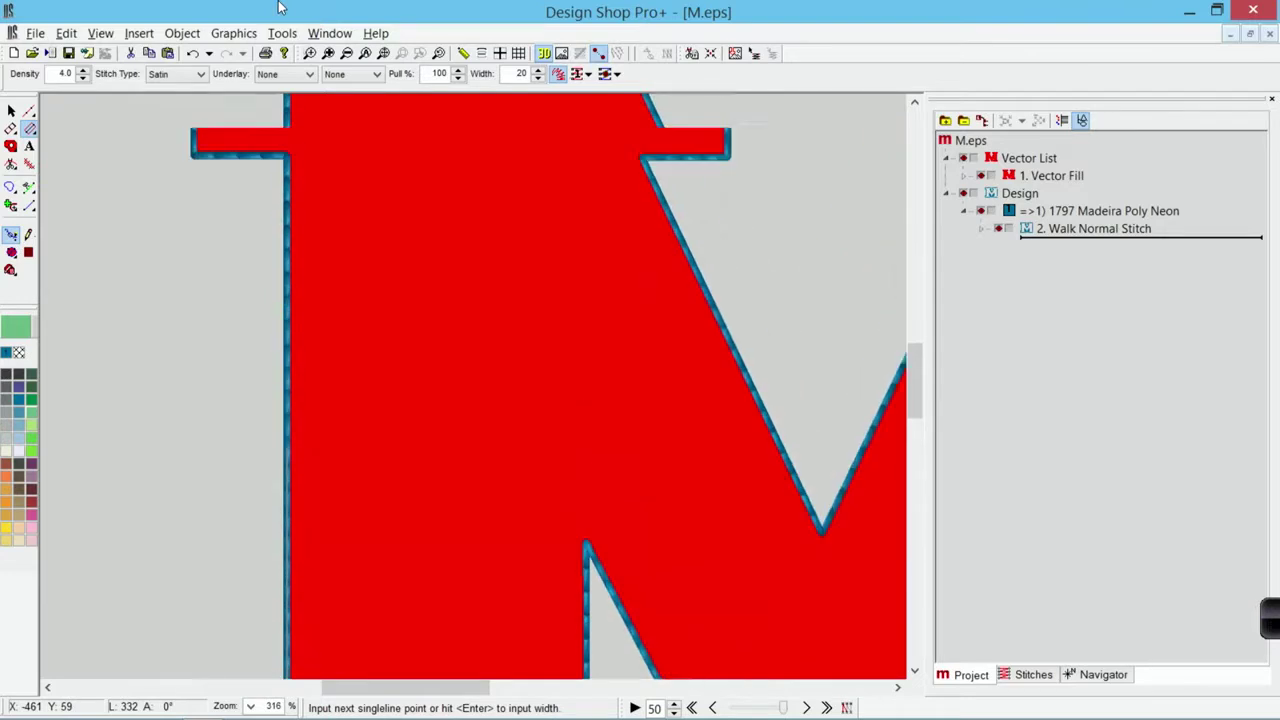
Continue the satin centerline up the M's outer left edge and clockwise around the upper-left serif to the V notch.
{"action": "left_click", "coordinate": [297, 295]}
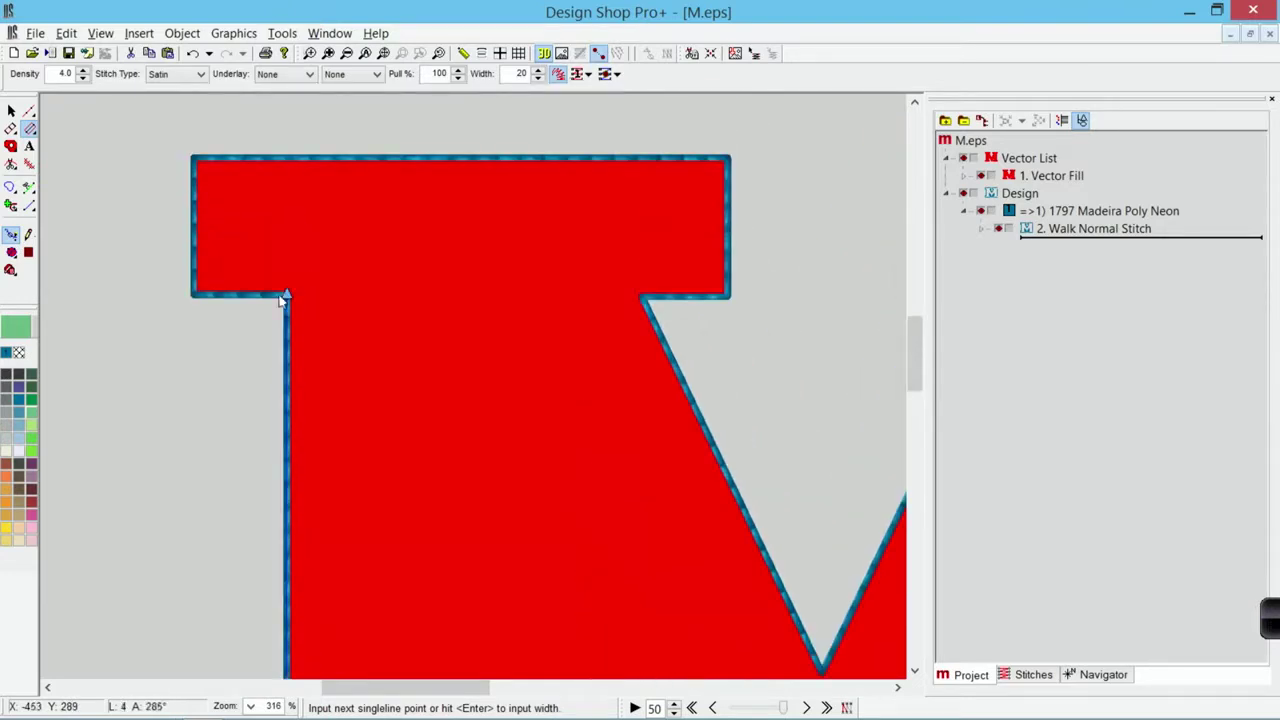
{"action": "left_click", "coordinate": [195, 294]}
{"action": "left_click", "coordinate": [195, 158]}
{"action": "left_click", "coordinate": [727, 159]}
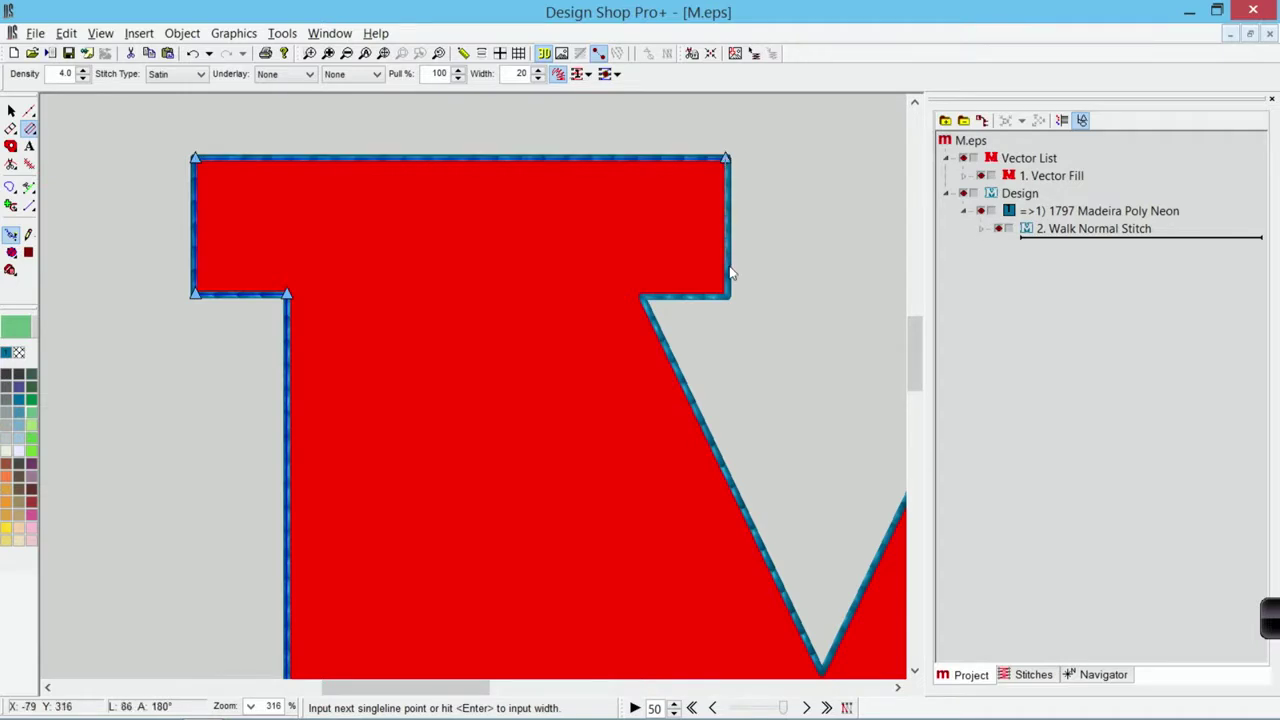
{"action": "left_click", "coordinate": [728, 297]}
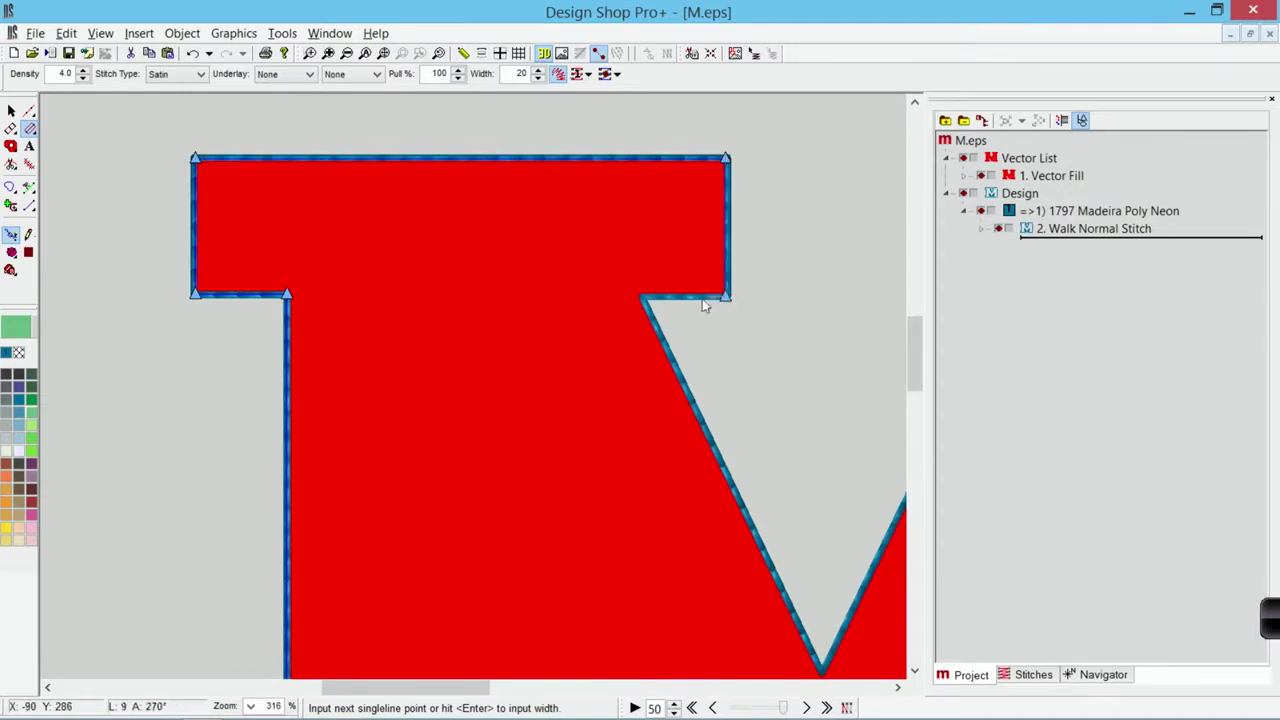
{"action": "left_click", "coordinate": [641, 298]}
Trace the satin centerline down to the V notch's point and up to the upper-right serif's inner corner.
{"action": "scroll", "coordinate": [840, 561], "scroll_direction": "down", "scroll_amount": 3}
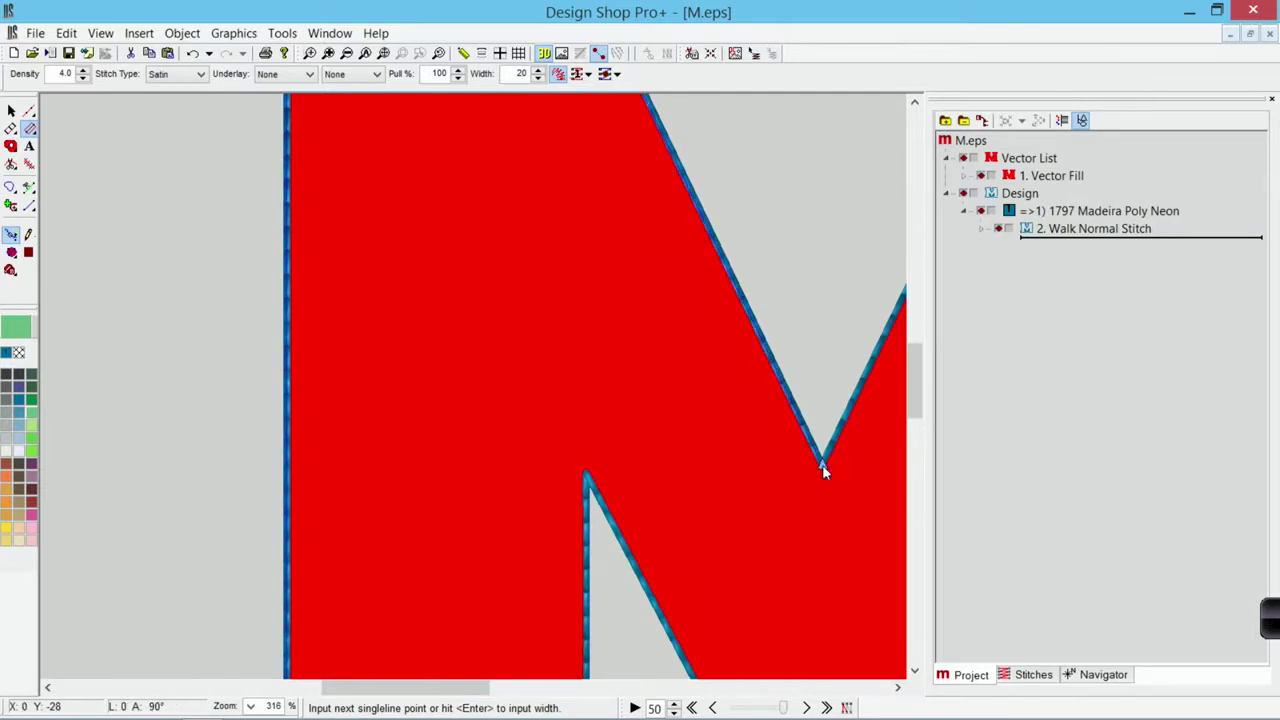
{"action": "left_click", "coordinate": [822, 464]}
{"action": "scroll", "coordinate": [822, 464], "scroll_direction": "right", "scroll_amount": 6}
{"action": "scroll", "coordinate": [600, 400], "scroll_direction": "up", "scroll_amount": 3}
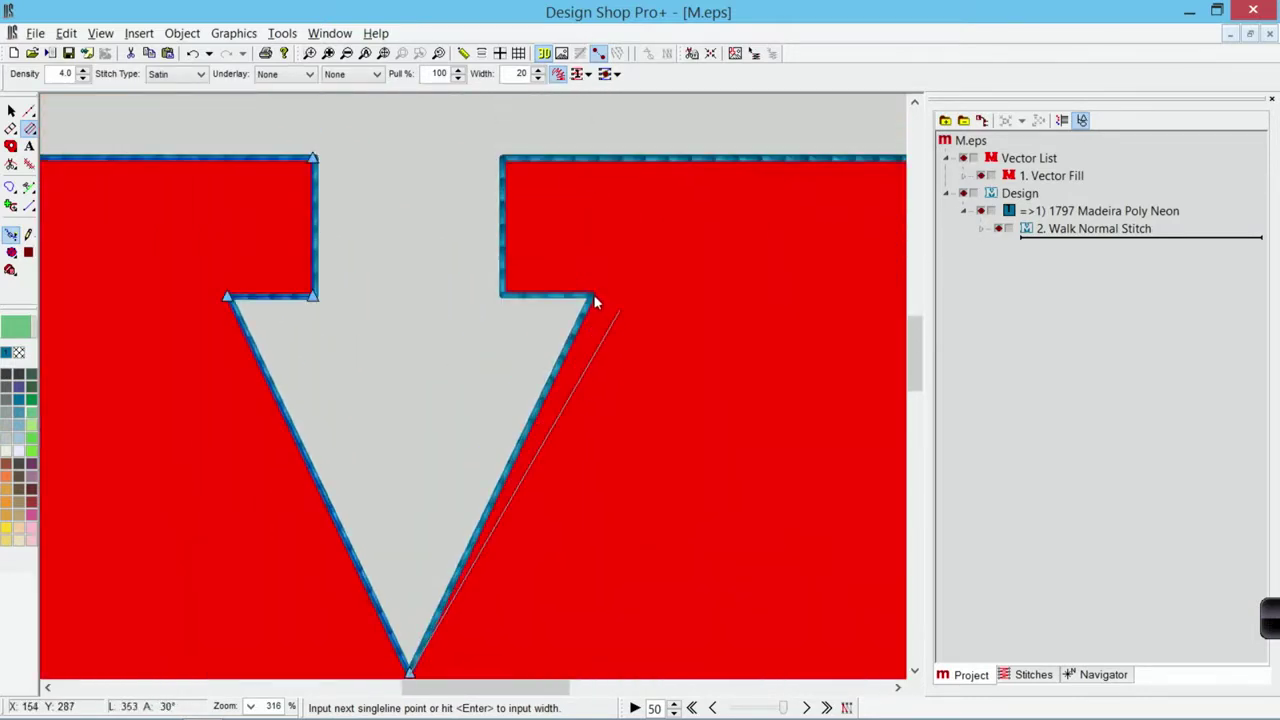
{"action": "left_click", "coordinate": [593, 298]}
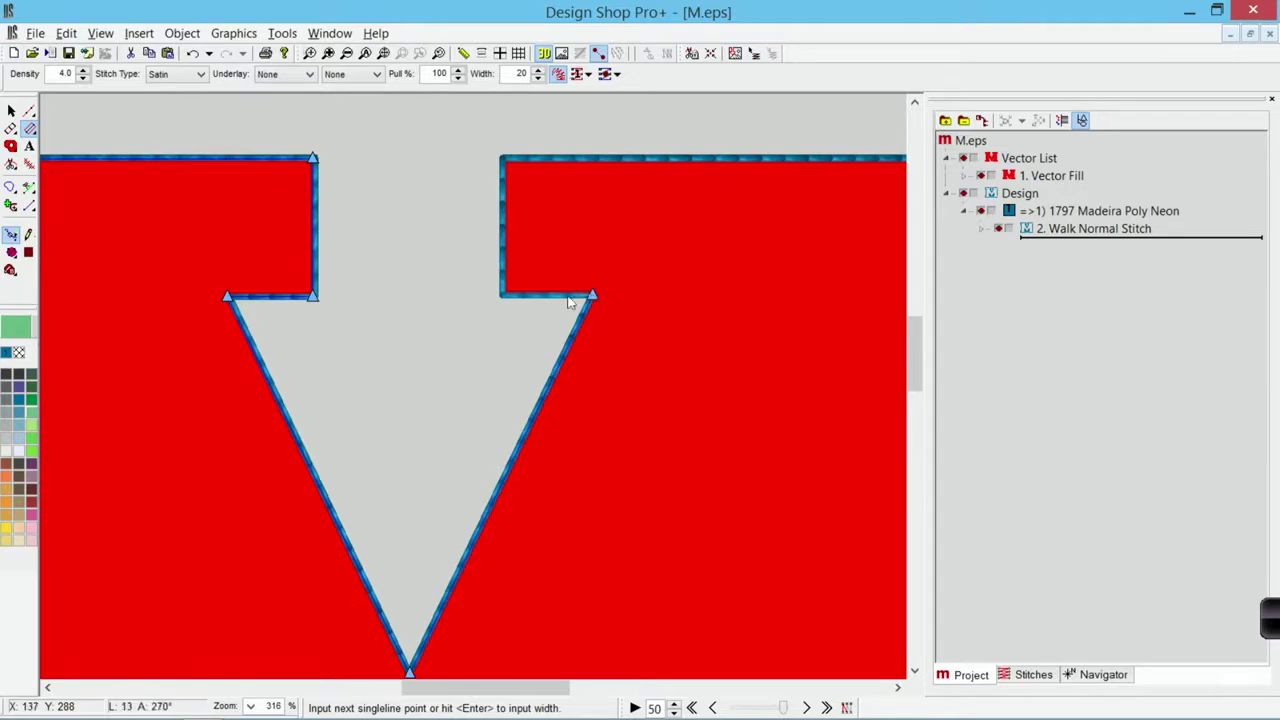
Trace the satin centerline clockwise around the upper-right serif to the right leg's outer edge.
{"action": "left_click", "coordinate": [501, 298]}
{"action": "left_click", "coordinate": [503, 158]}
{"action": "scroll", "coordinate": [509, 160], "scroll_direction": "right", "scroll_amount": 3}
{"action": "scroll", "coordinate": [757, 163], "scroll_direction": "right", "scroll_amount": 3}
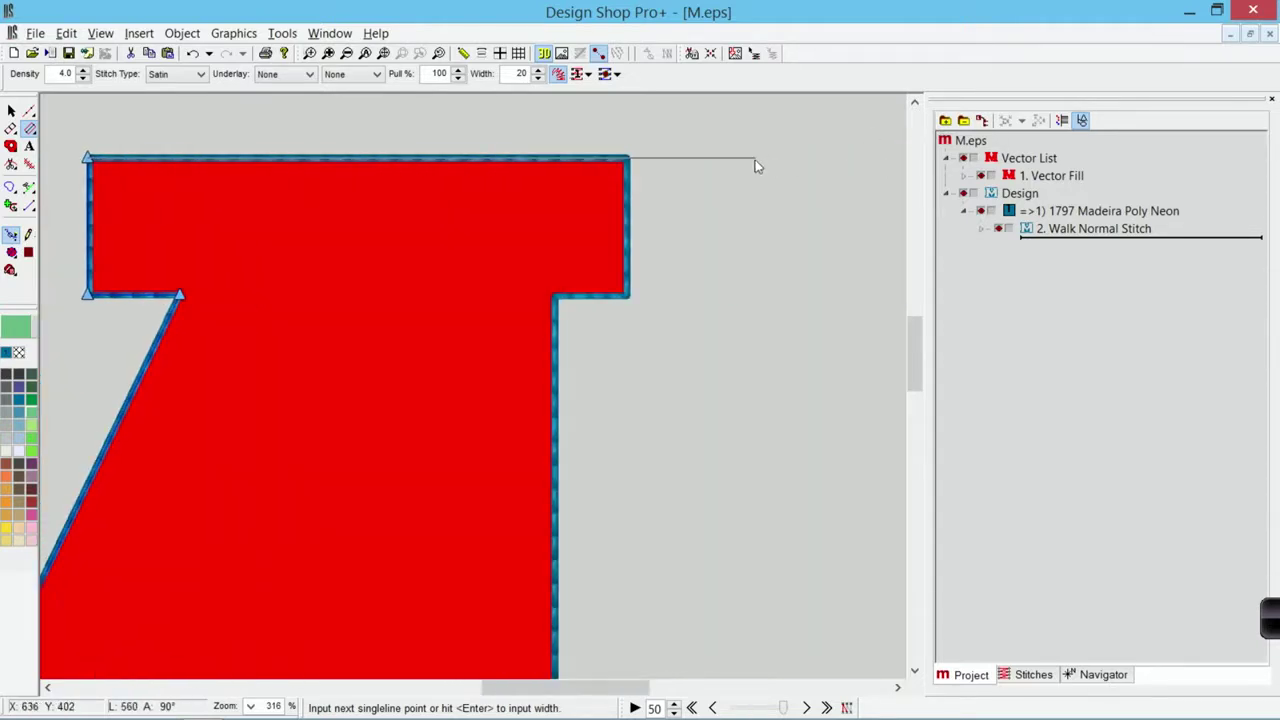
{"action": "left_click", "coordinate": [626, 161]}
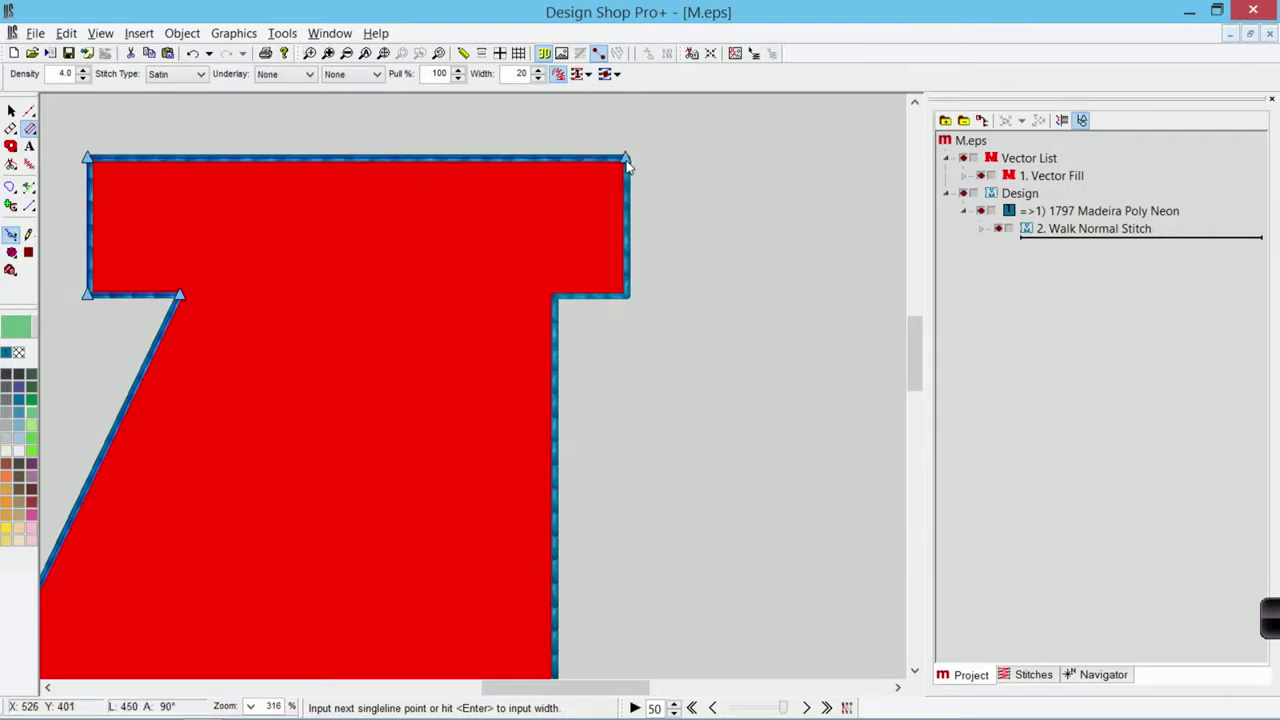
{"action": "left_click", "coordinate": [628, 298]}
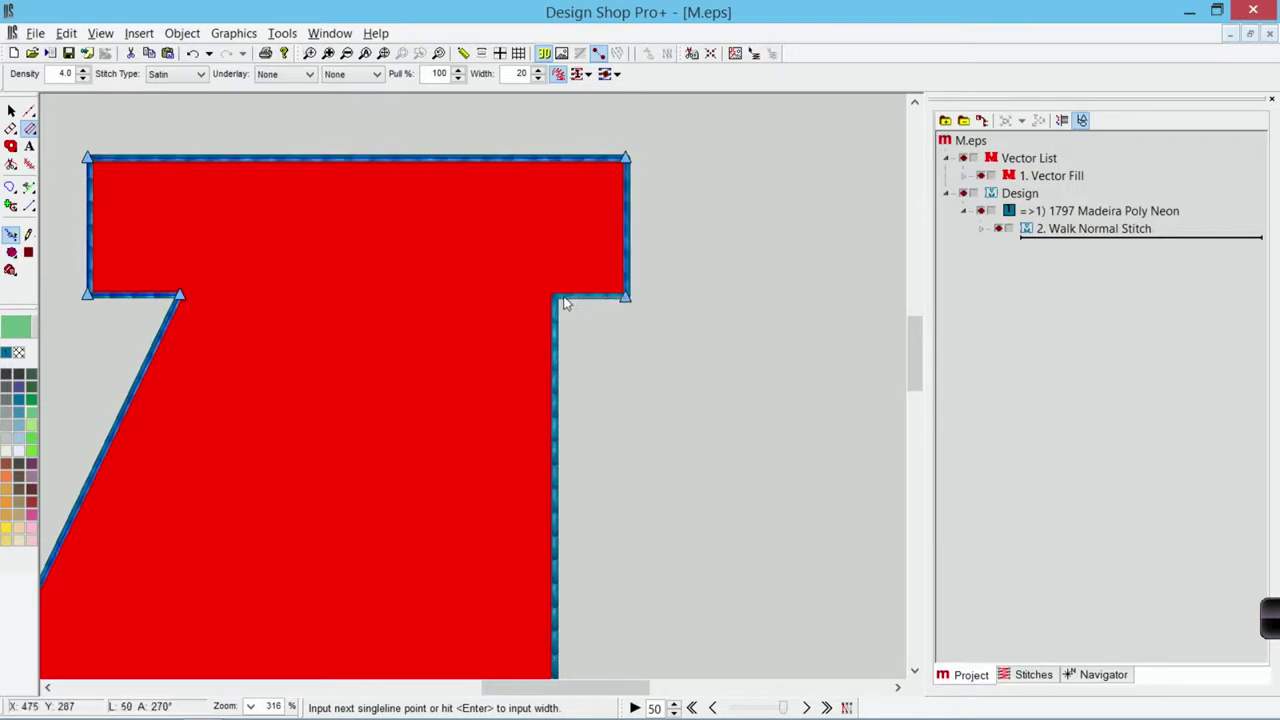
{"action": "left_click", "coordinate": [556, 299]}
Continue the satin centerline down the M's outer right edge and clockwise around the lower-right foot to its inner corner.
{"action": "scroll", "coordinate": [566, 600], "scroll_direction": "down", "scroll_amount": 5}
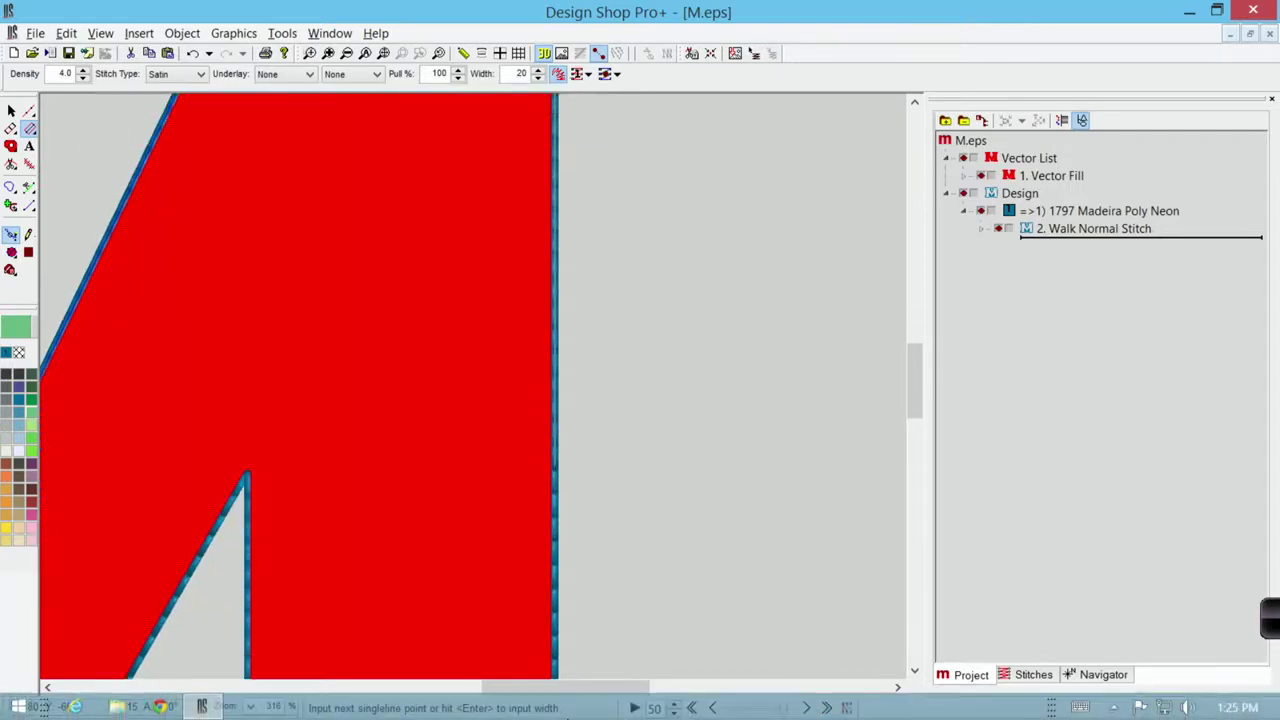
{"action": "left_click", "coordinate": [557, 432]}
{"action": "left_click", "coordinate": [627, 431]}
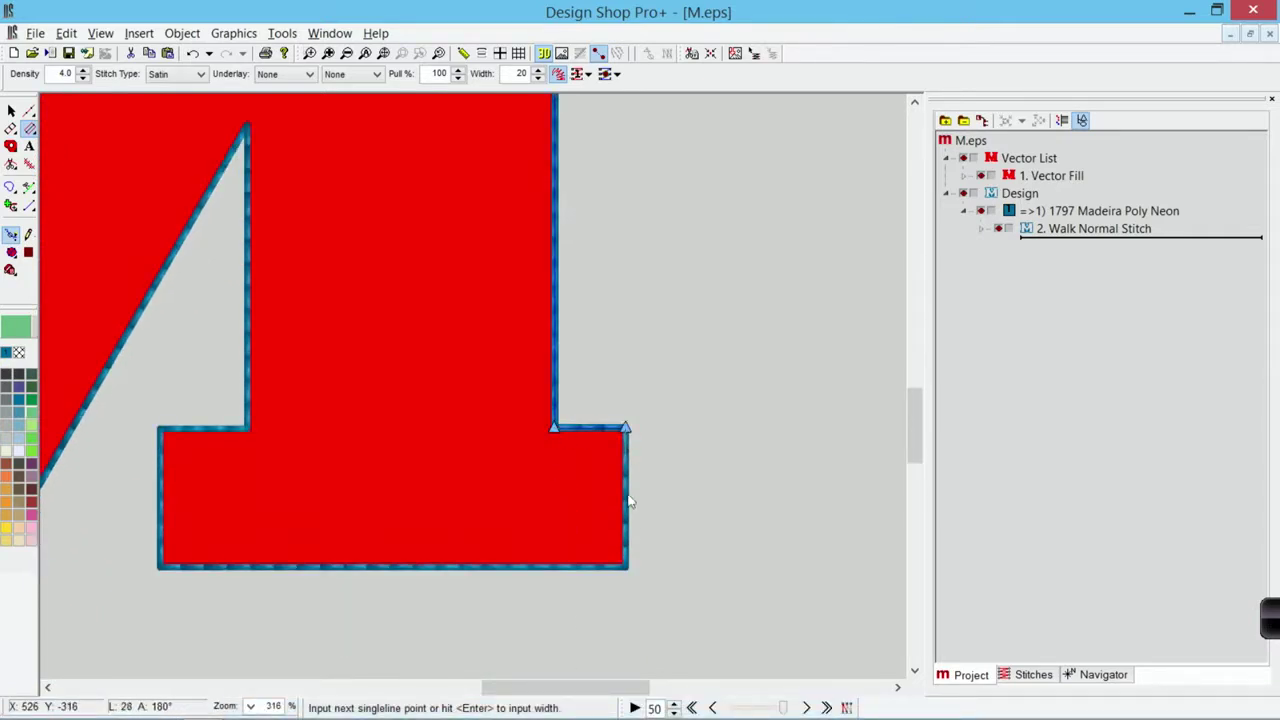
{"action": "left_click", "coordinate": [627, 570]}
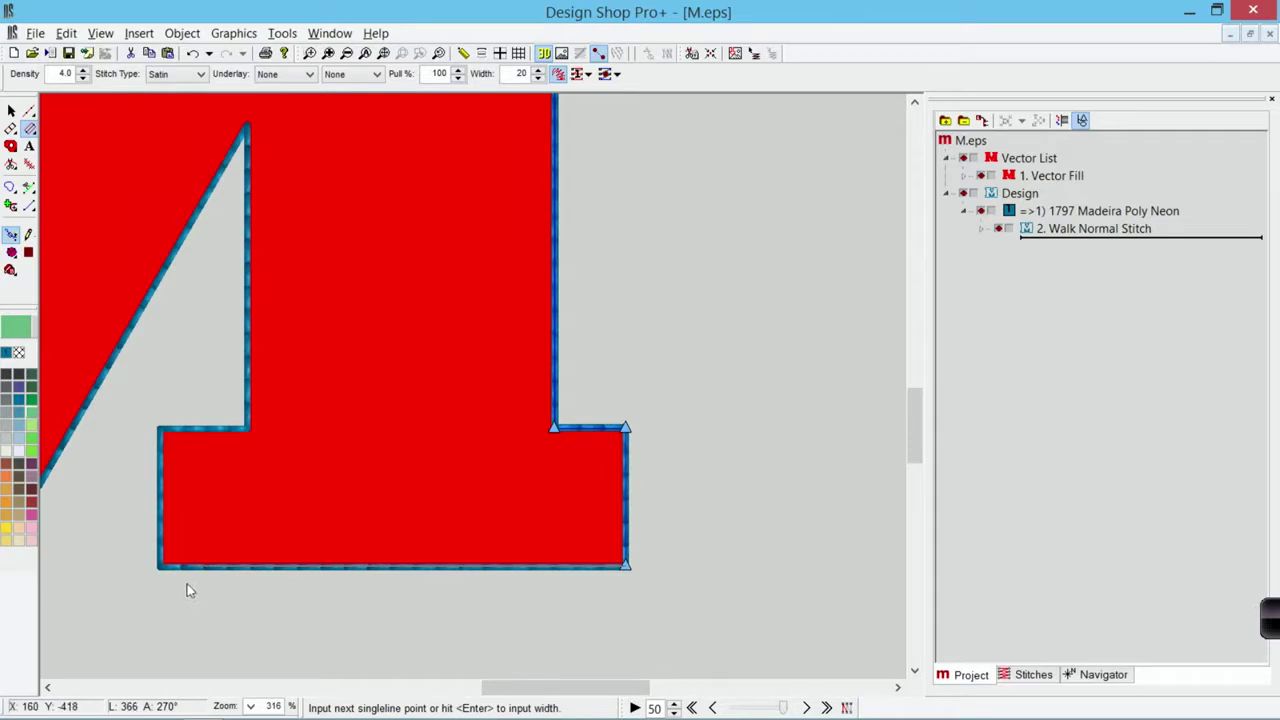
{"action": "left_click", "coordinate": [161, 570]}
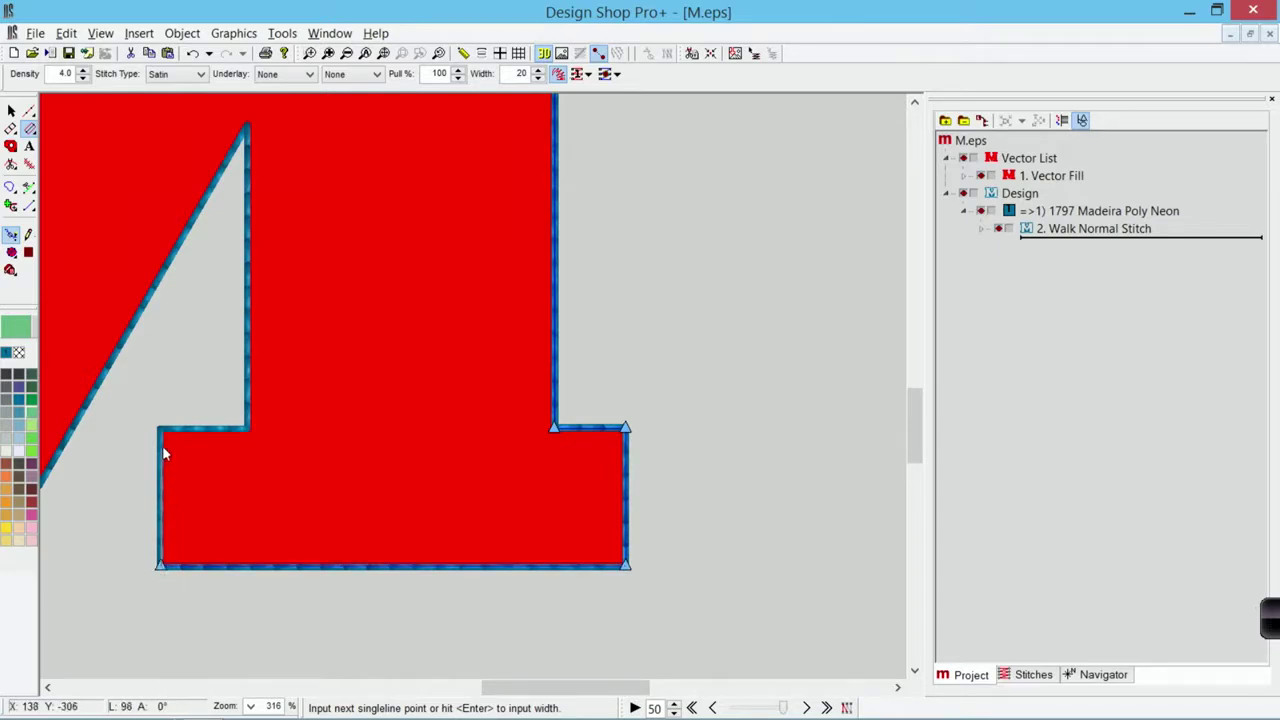
{"action": "left_click", "coordinate": [160, 430]}
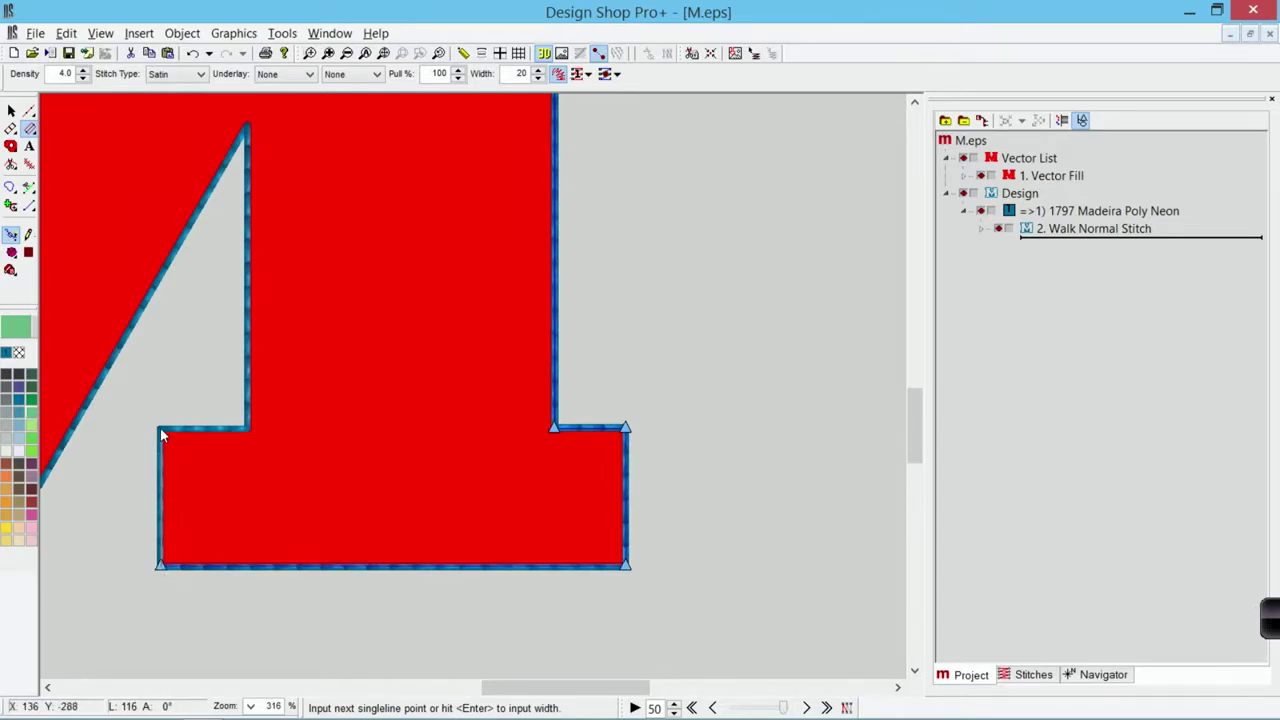
{"action": "left_click", "coordinate": [249, 429]}
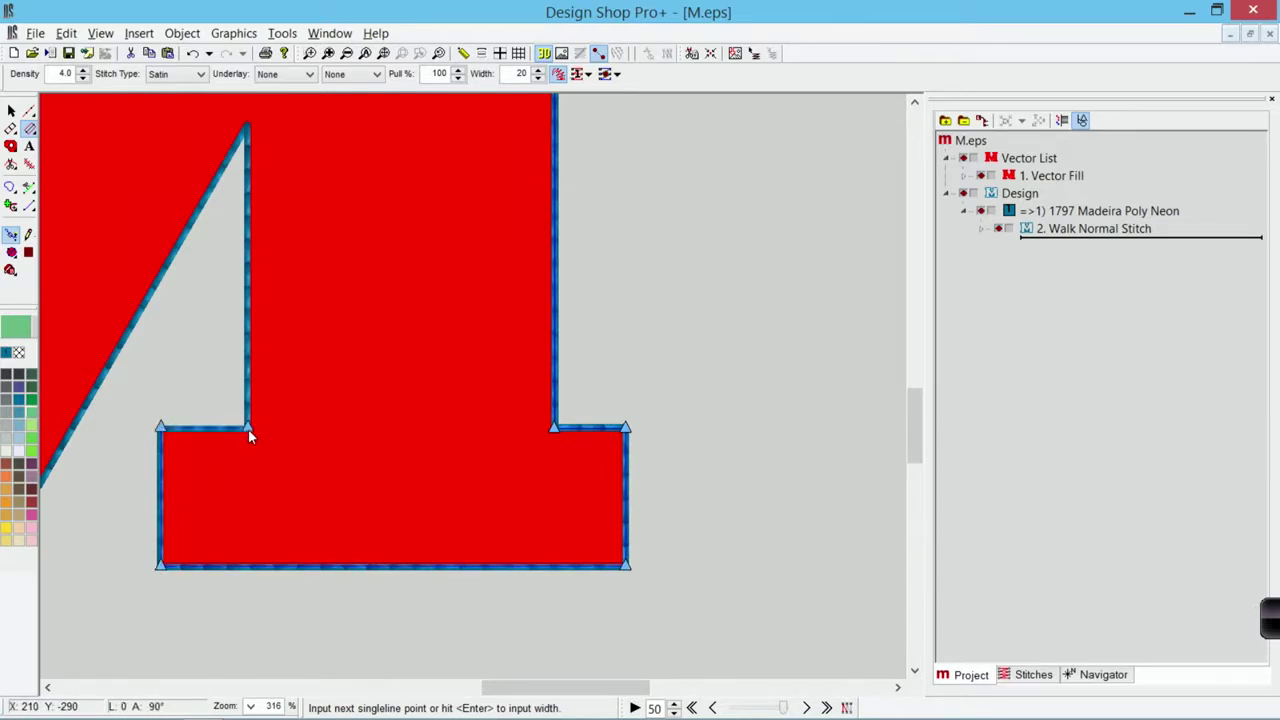
Complete the satin centerline through the inner right peak, lower center tip and inner left peak, closing it with the default width.
{"action": "left_click", "coordinate": [248, 123]}
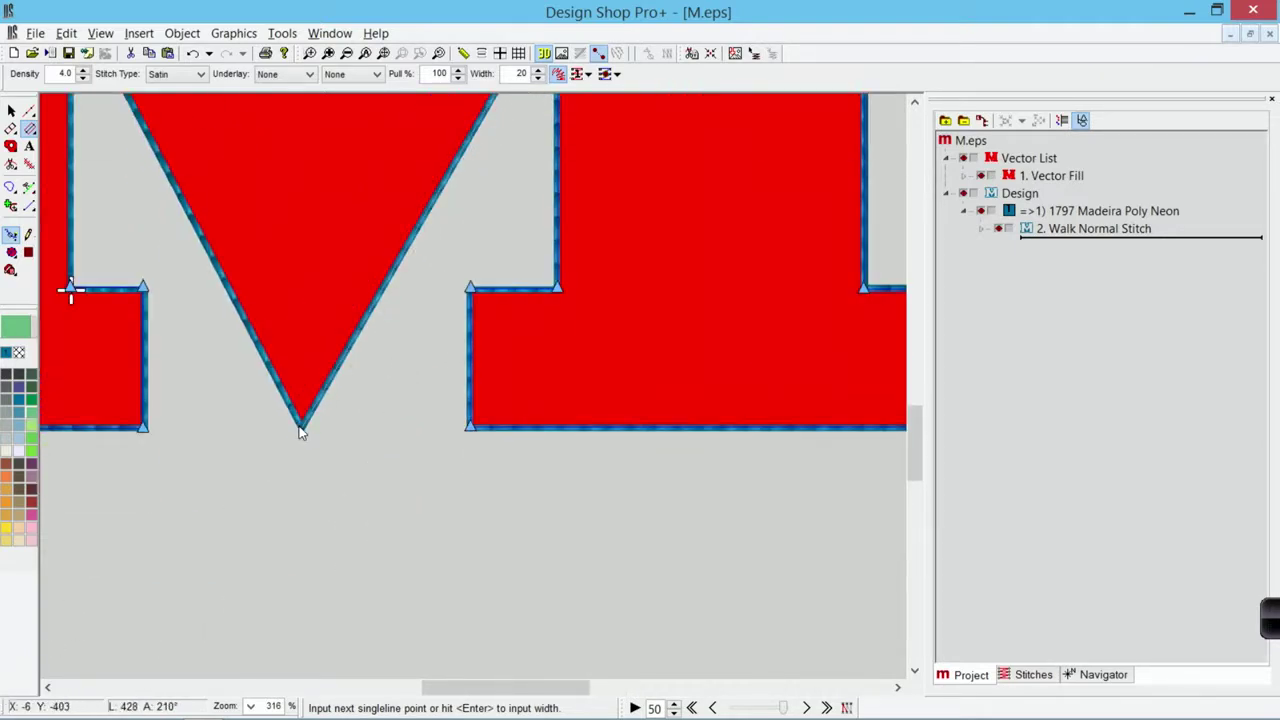
{"action": "left_click", "coordinate": [302, 430]}
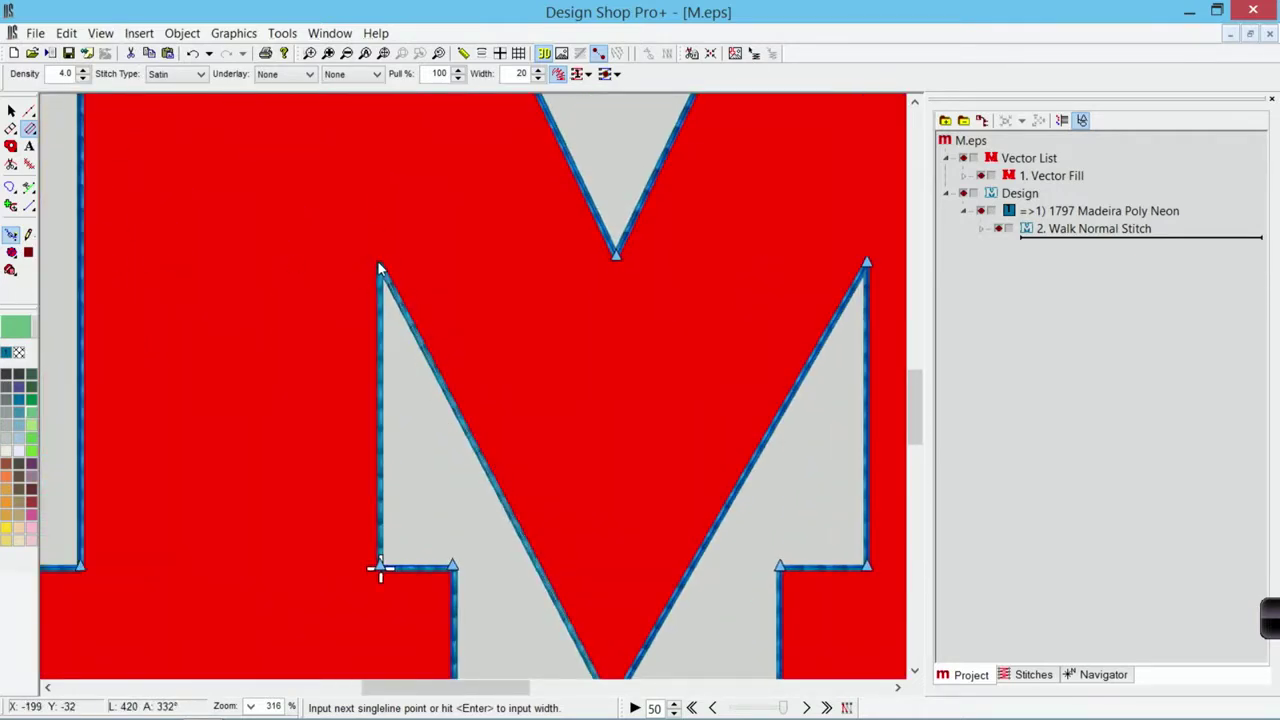
{"action": "left_click", "coordinate": [380, 268]}
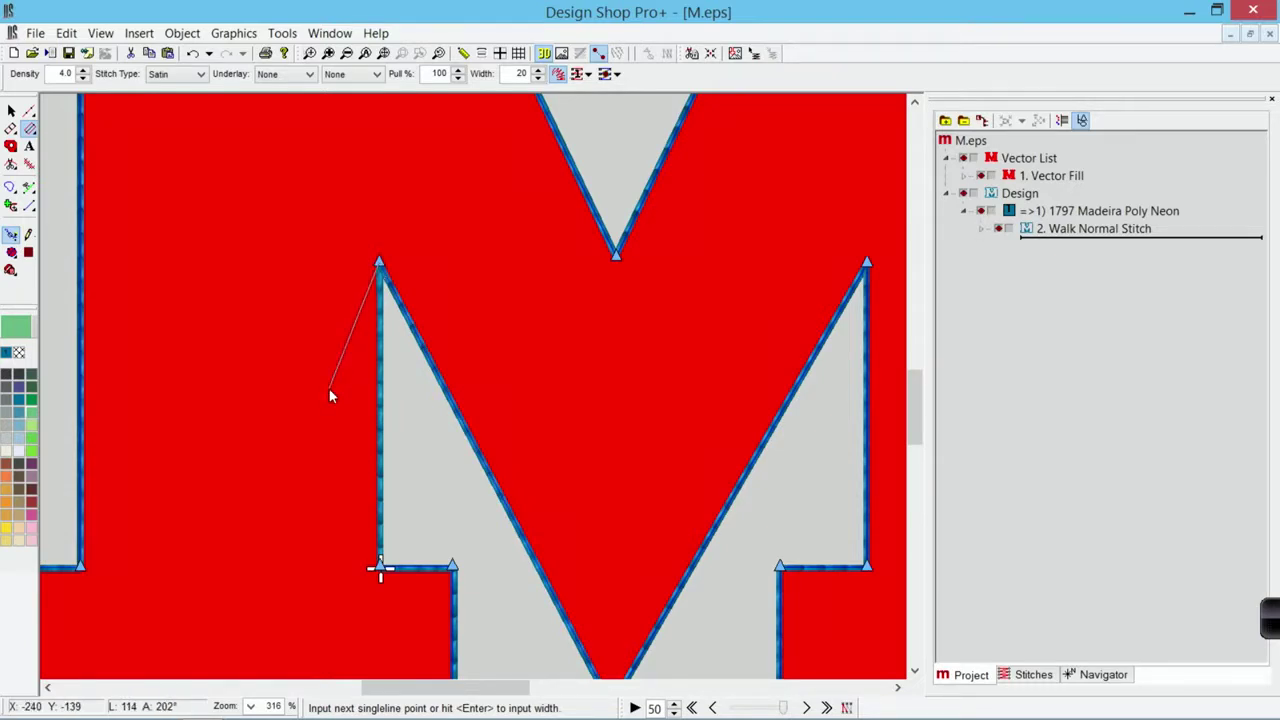
{"action": "key", "text": "Return"}
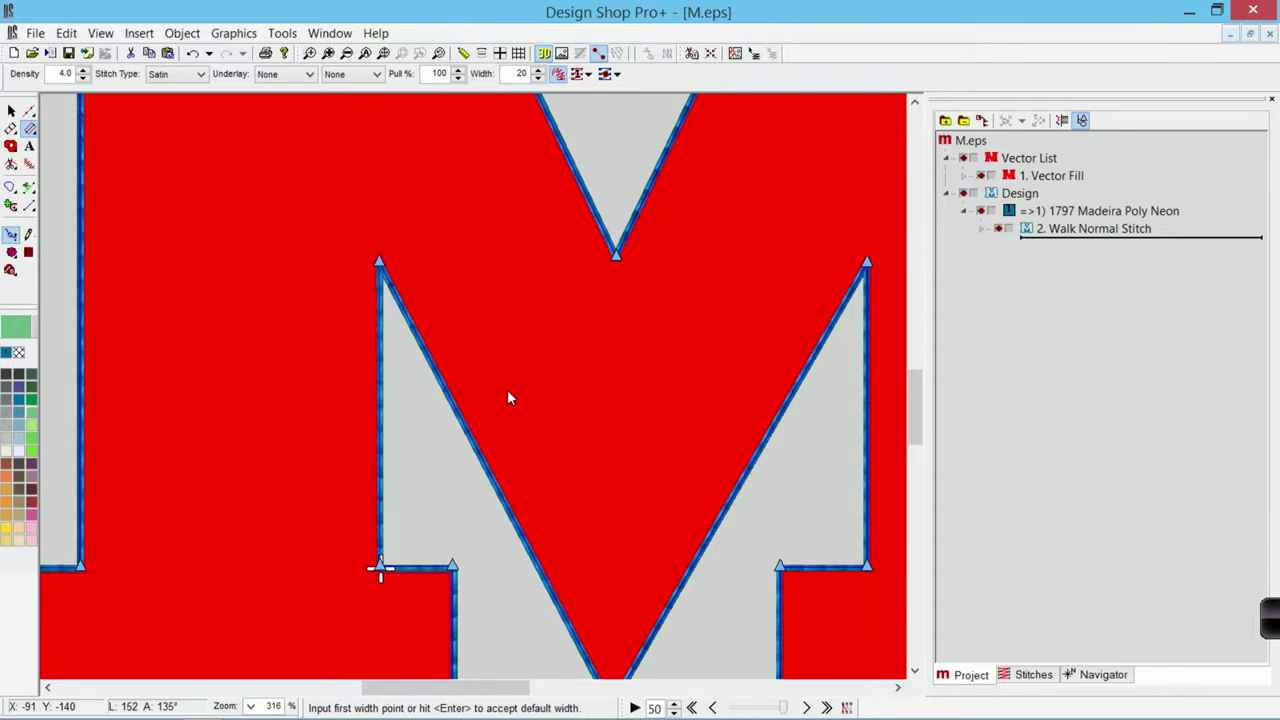
{"action": "key", "text": "Return"}
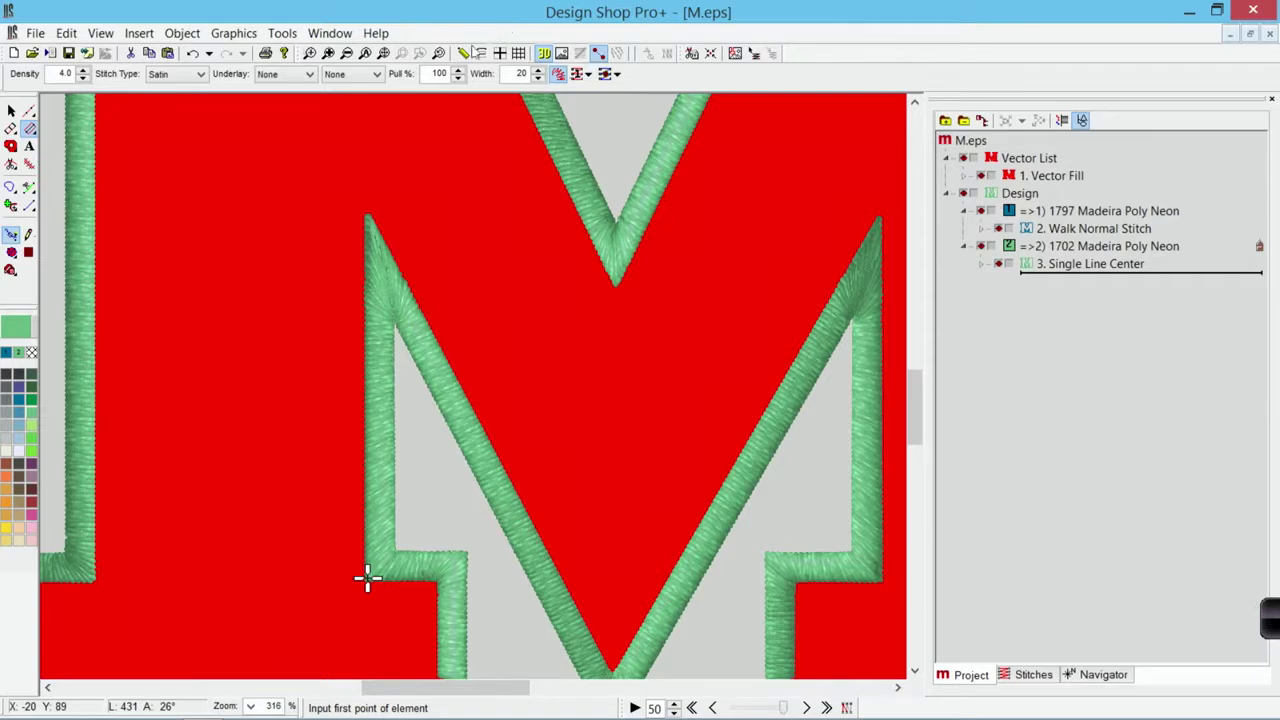
Select the Single Line Center element and hide the M's red vector fill.
{"action": "left_click", "coordinate": [439, 53]}
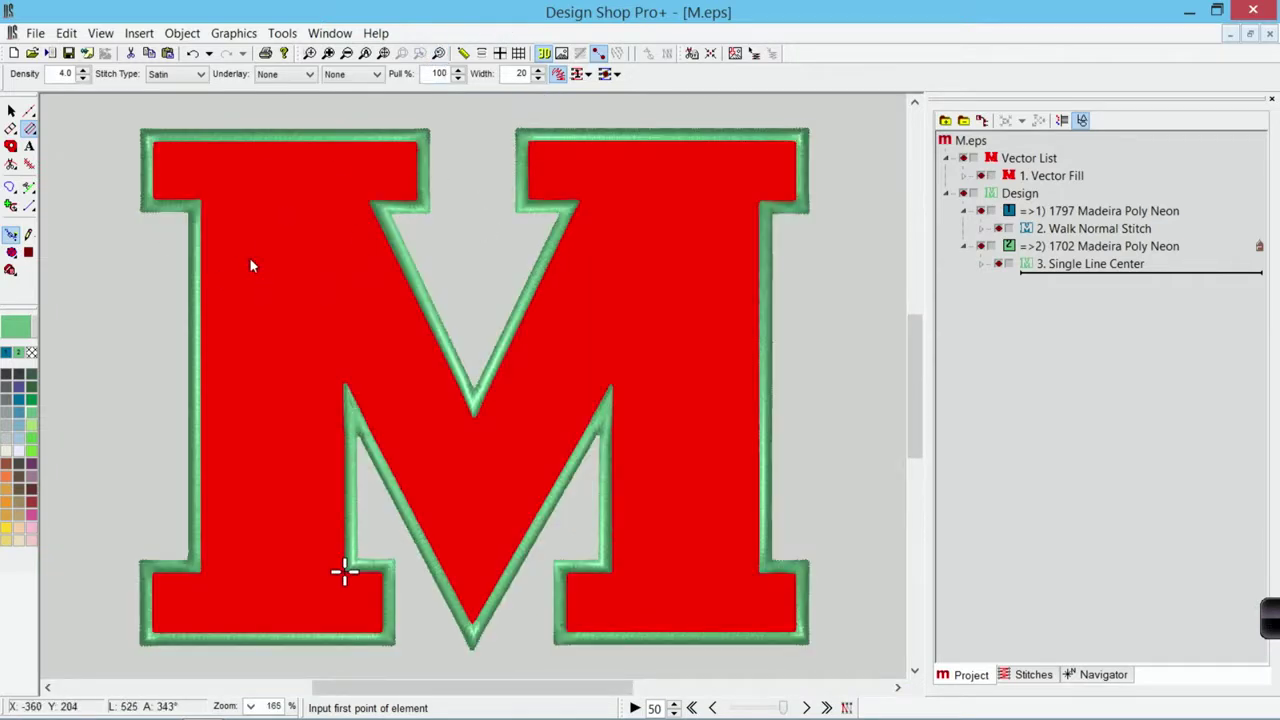
{"action": "left_click", "coordinate": [10, 113]}
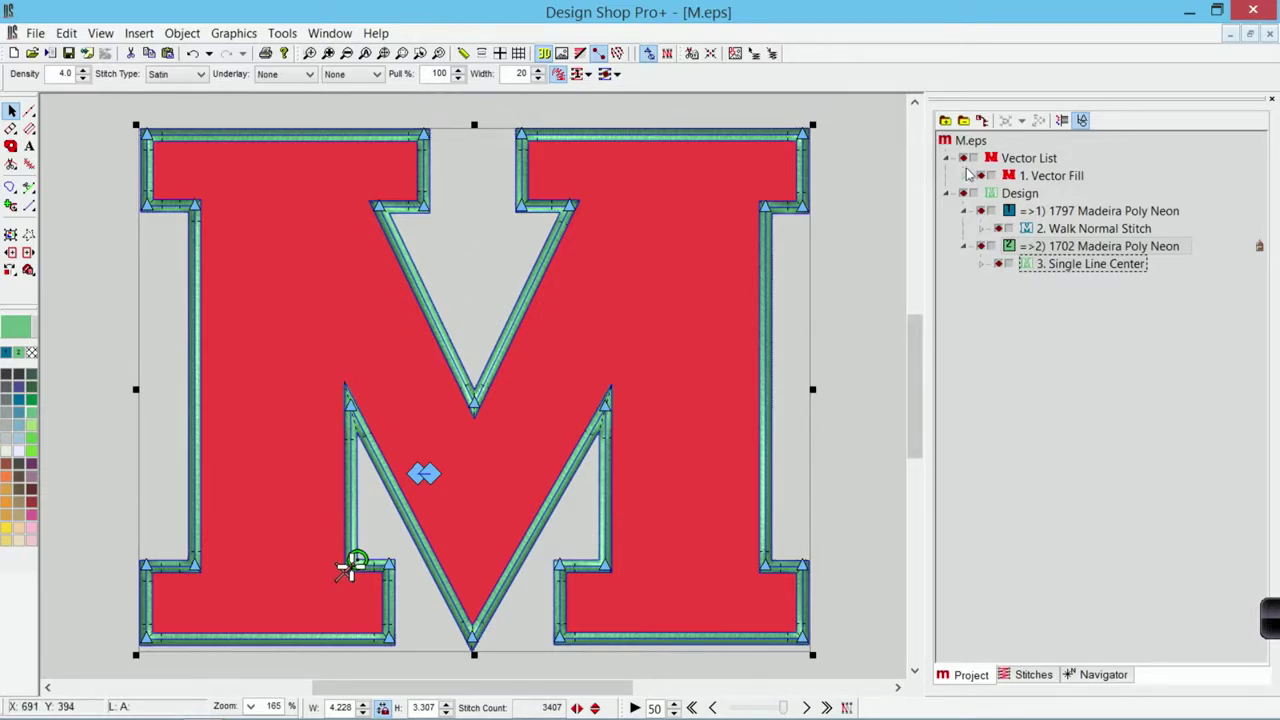
{"action": "left_click", "coordinate": [982, 176]}
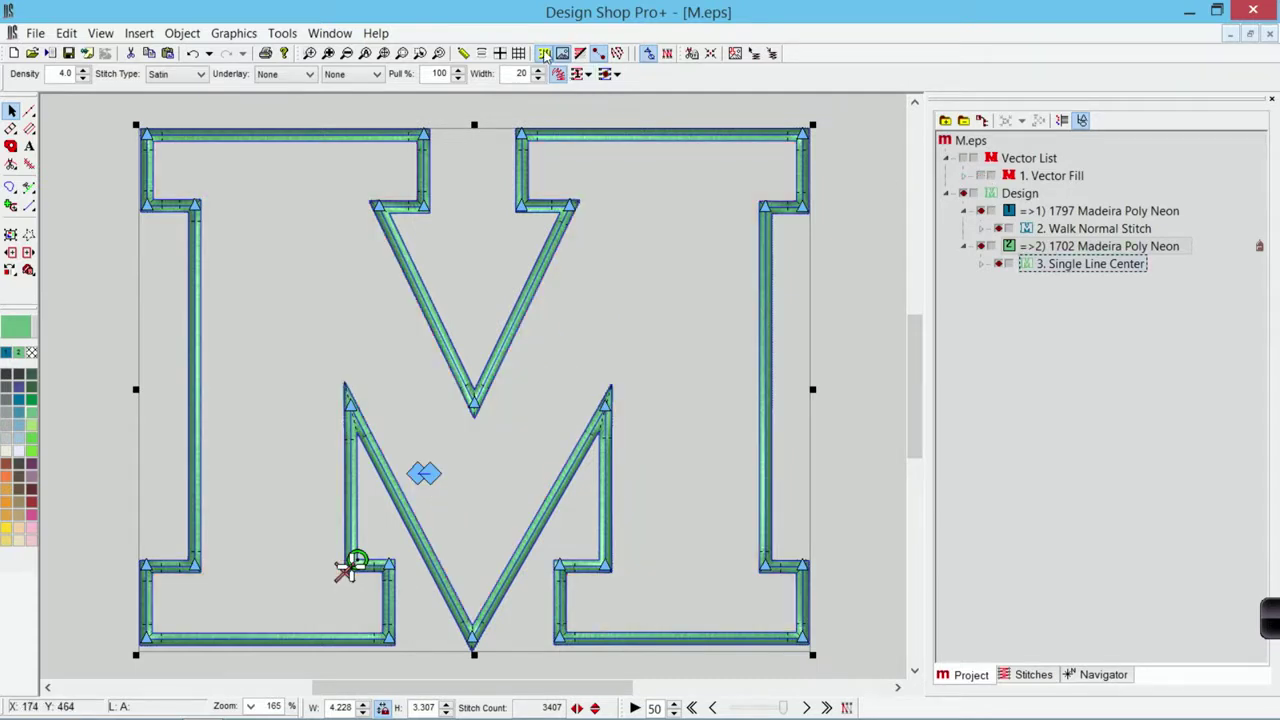
Turn off the 3D stitch view and change the Single Line Center border's stitch type to Tackle.
{"action": "left_click", "coordinate": [545, 55]}
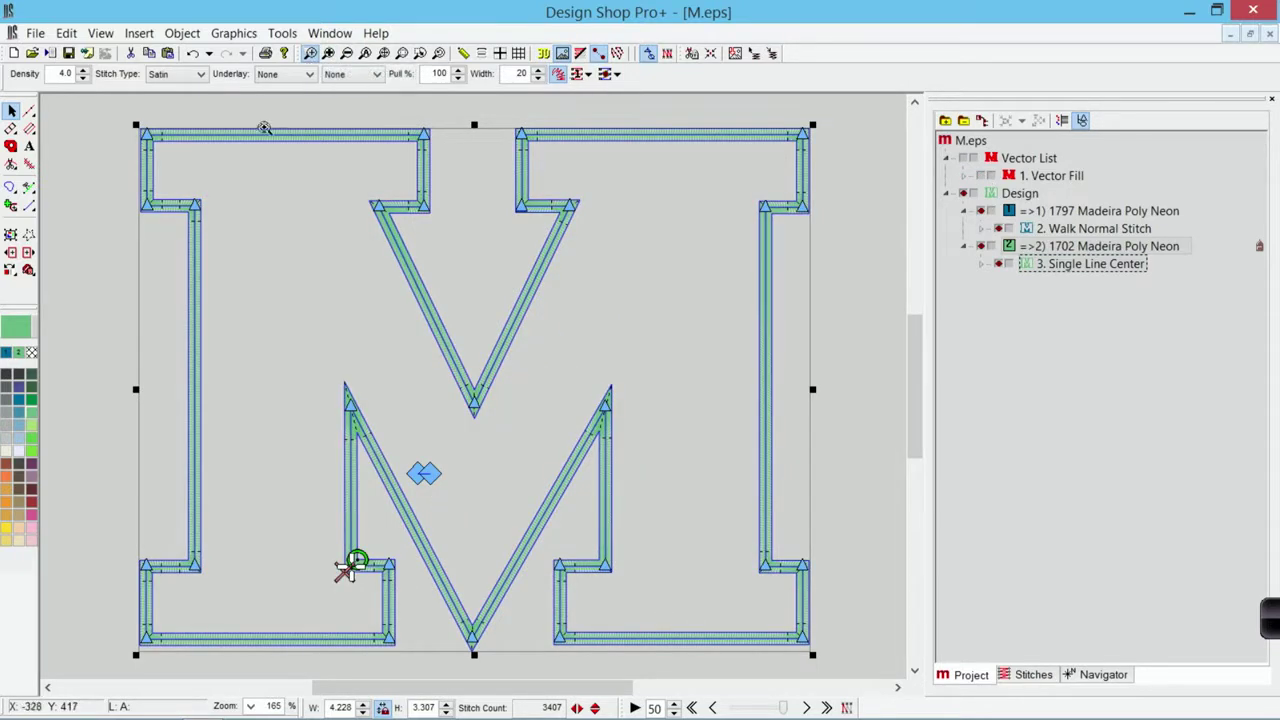
{"action": "left_click_drag", "start_coordinate": [238, 120], "coordinate": [280, 172]}
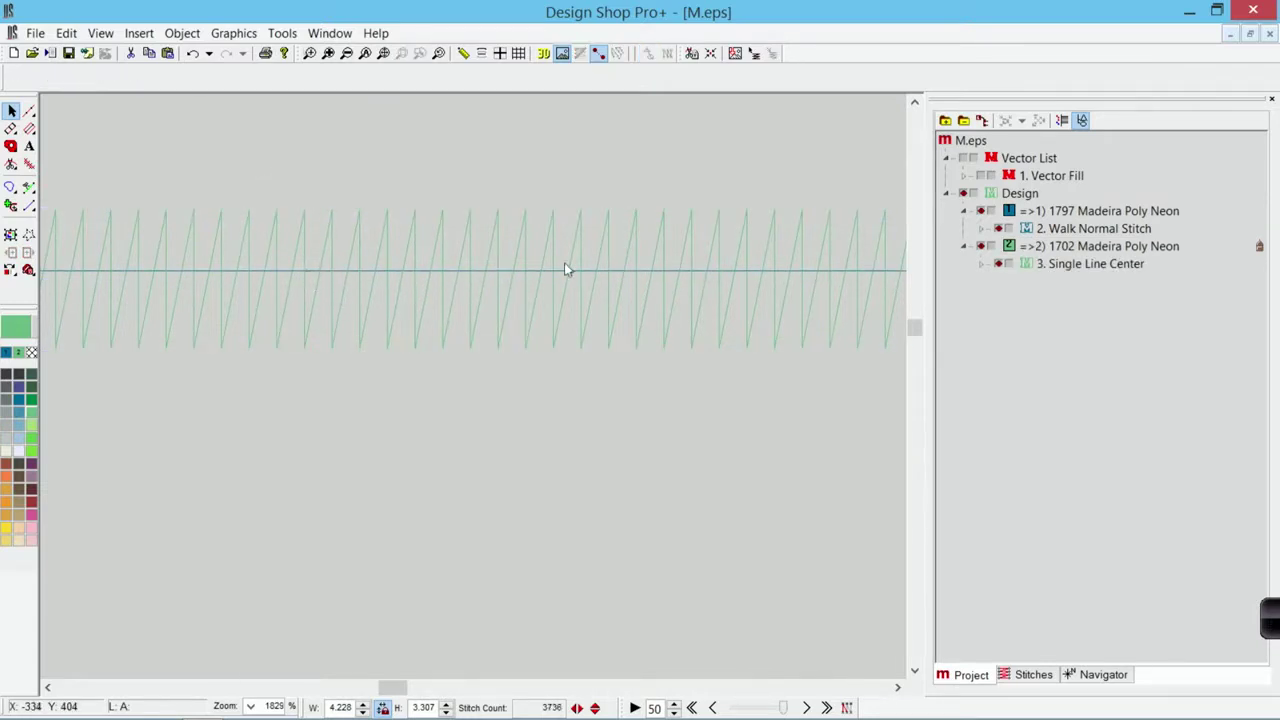
{"action": "left_click", "coordinate": [568, 312]}
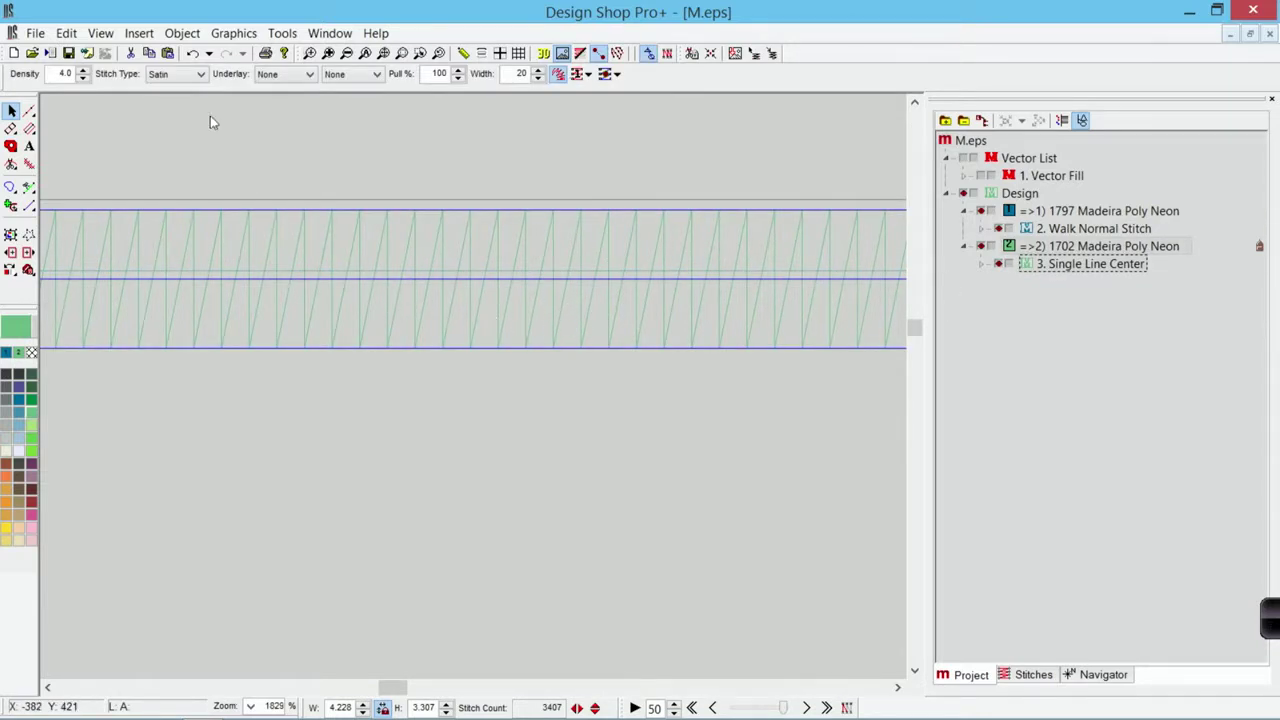
{"action": "left_click", "coordinate": [182, 80]}
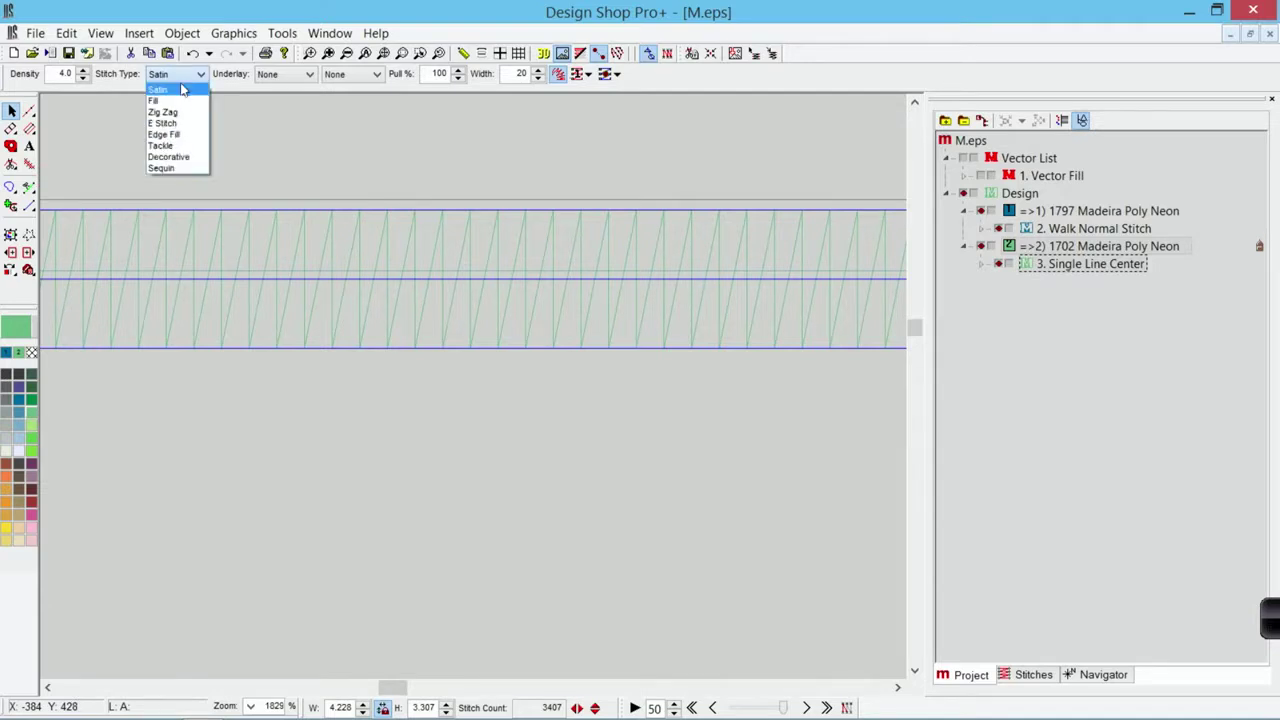
{"action": "left_click", "coordinate": [180, 146]}
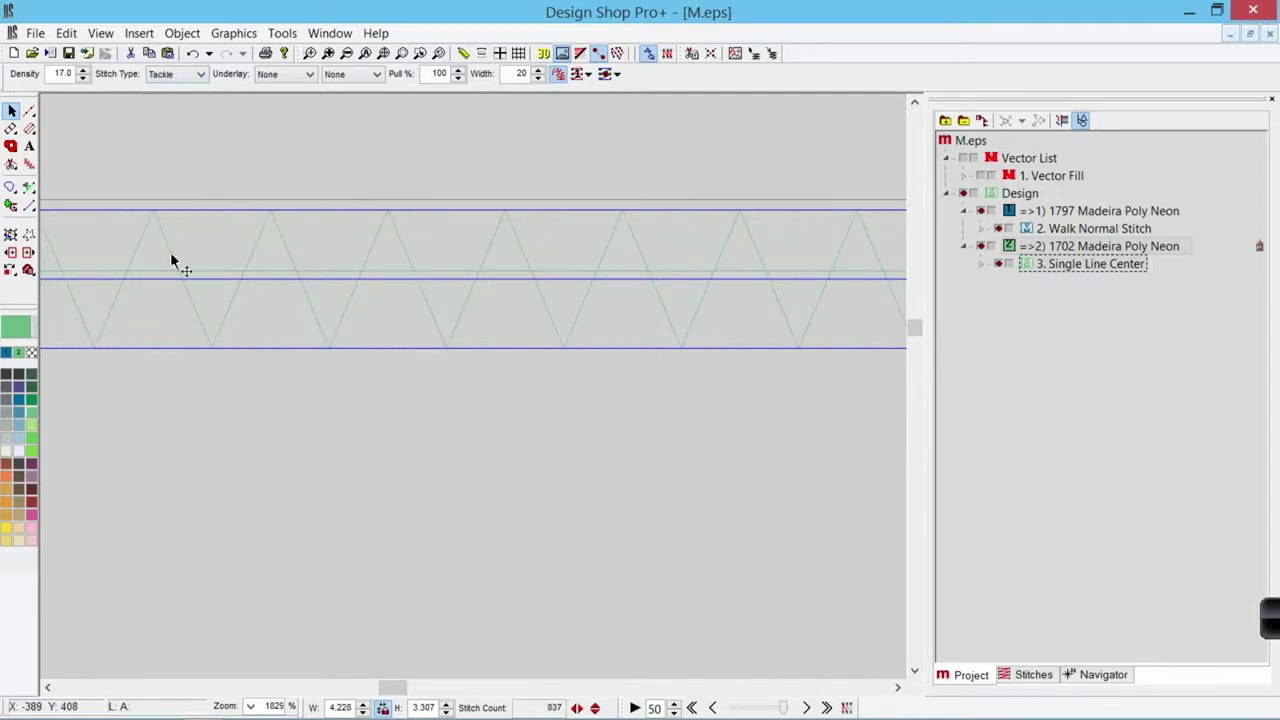
Set the tackle border's width to 30 points.
{"action": "left_click", "coordinate": [508, 155]}
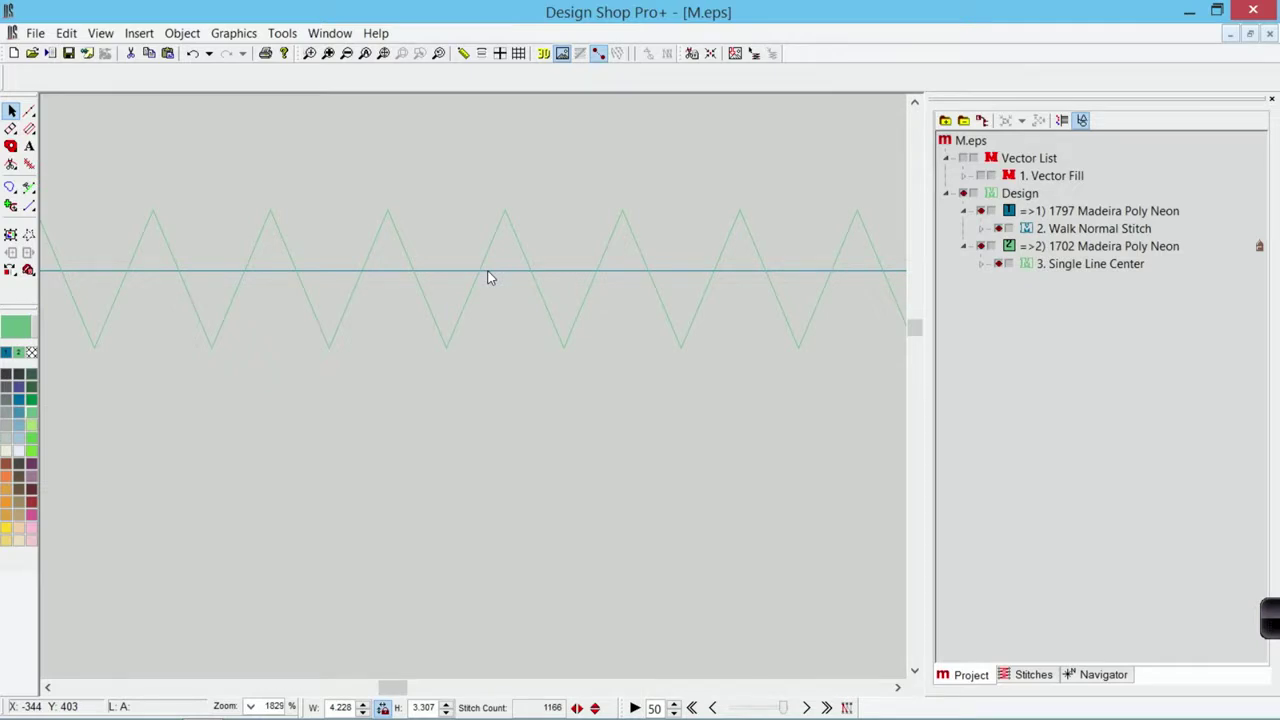
{"action": "left_click", "coordinate": [605, 248]}
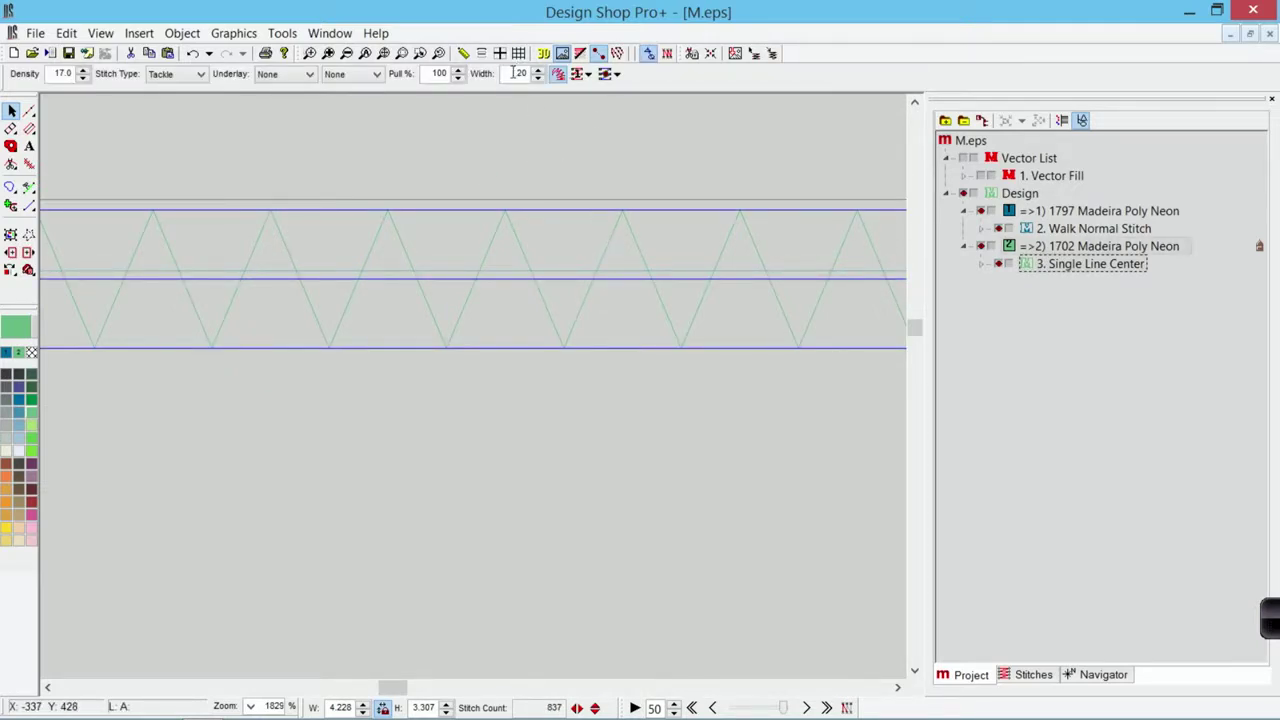
{"action": "scroll", "coordinate": [514, 73], "scroll_direction": "up", "scroll_amount": 9}
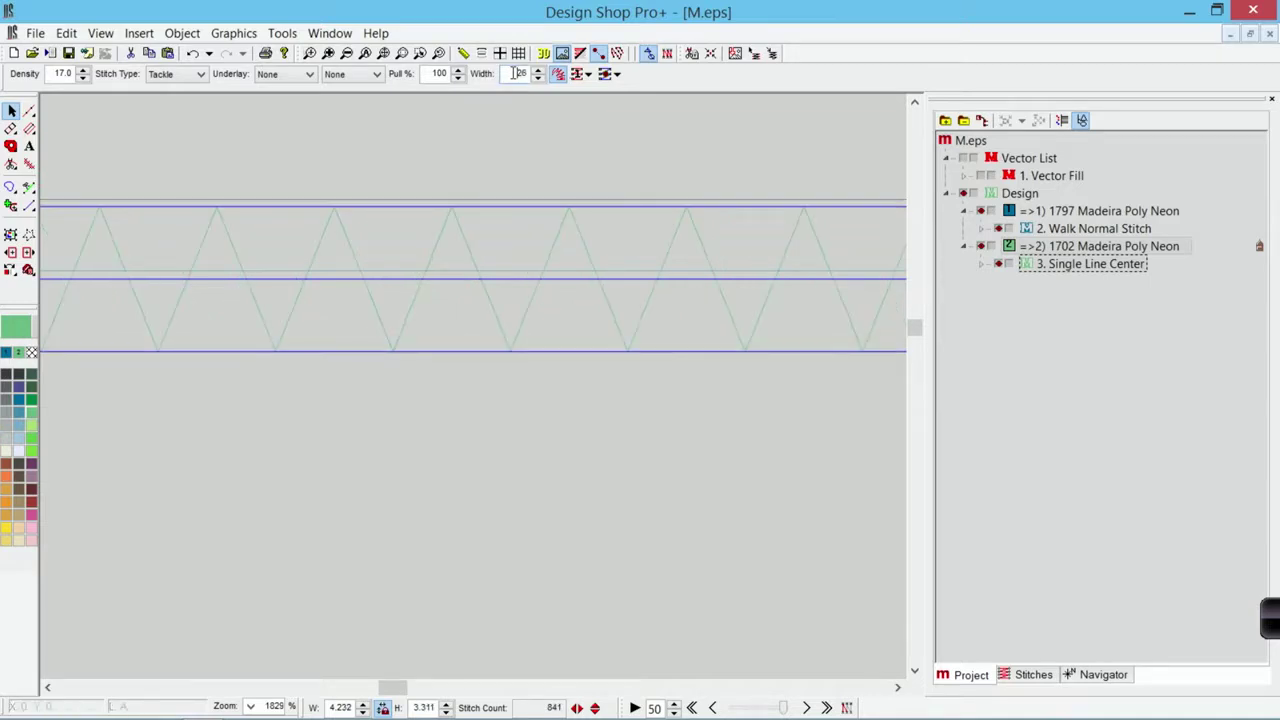
{"action": "scroll", "coordinate": [514, 73], "scroll_direction": "up", "scroll_amount": 1}
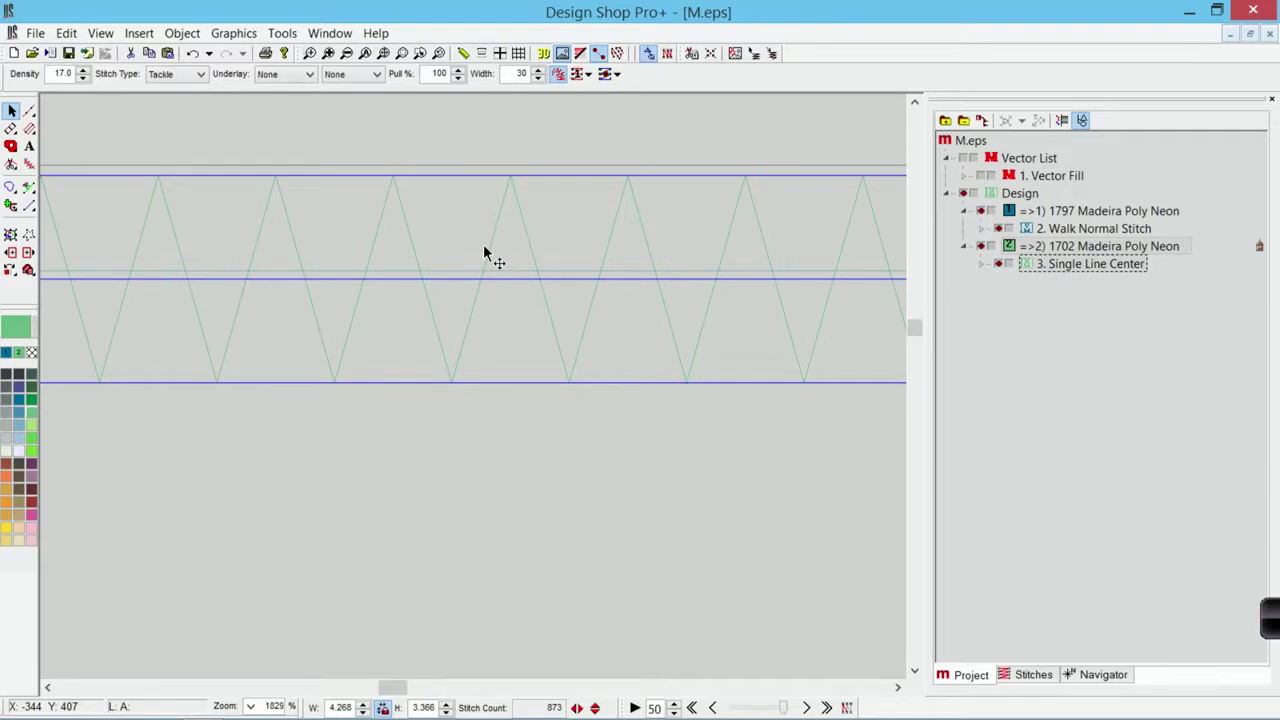
{"action": "left_click", "coordinate": [365, 53]}
{"action": "left_click", "coordinate": [438, 53]}
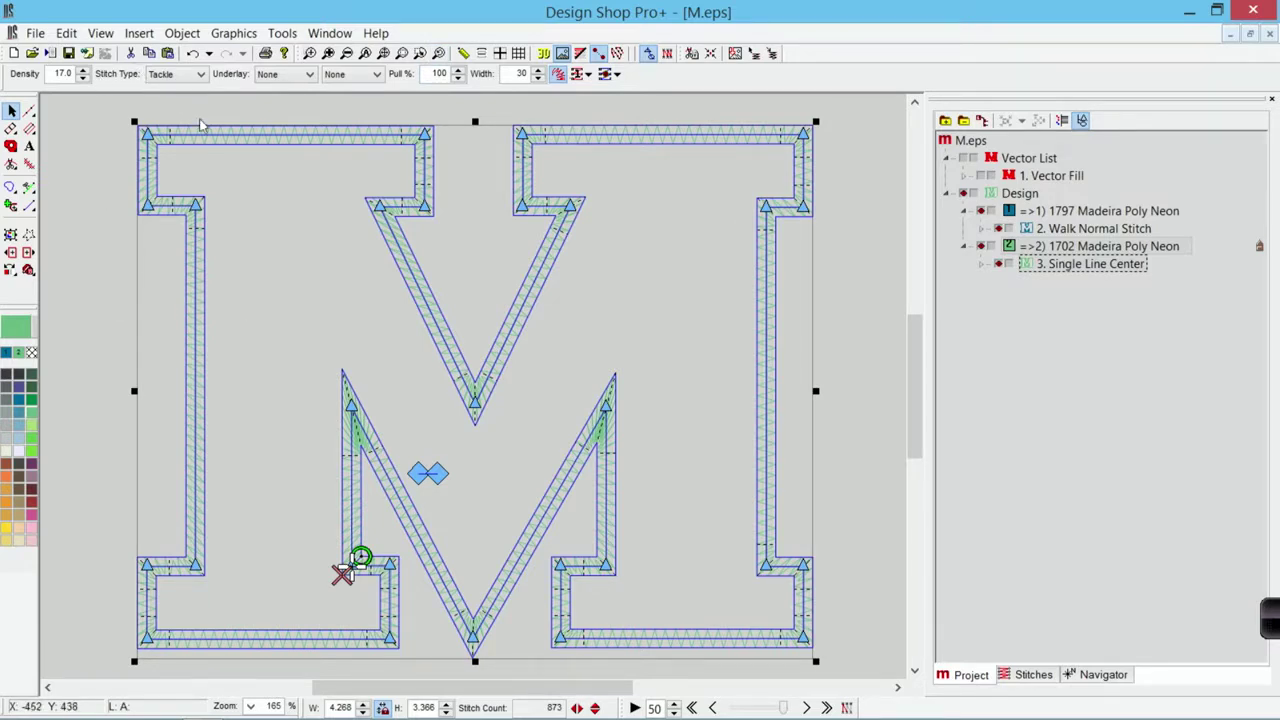
Open the Singleline settings in the border's object properties.
{"action": "right_click", "coordinate": [331, 171]}
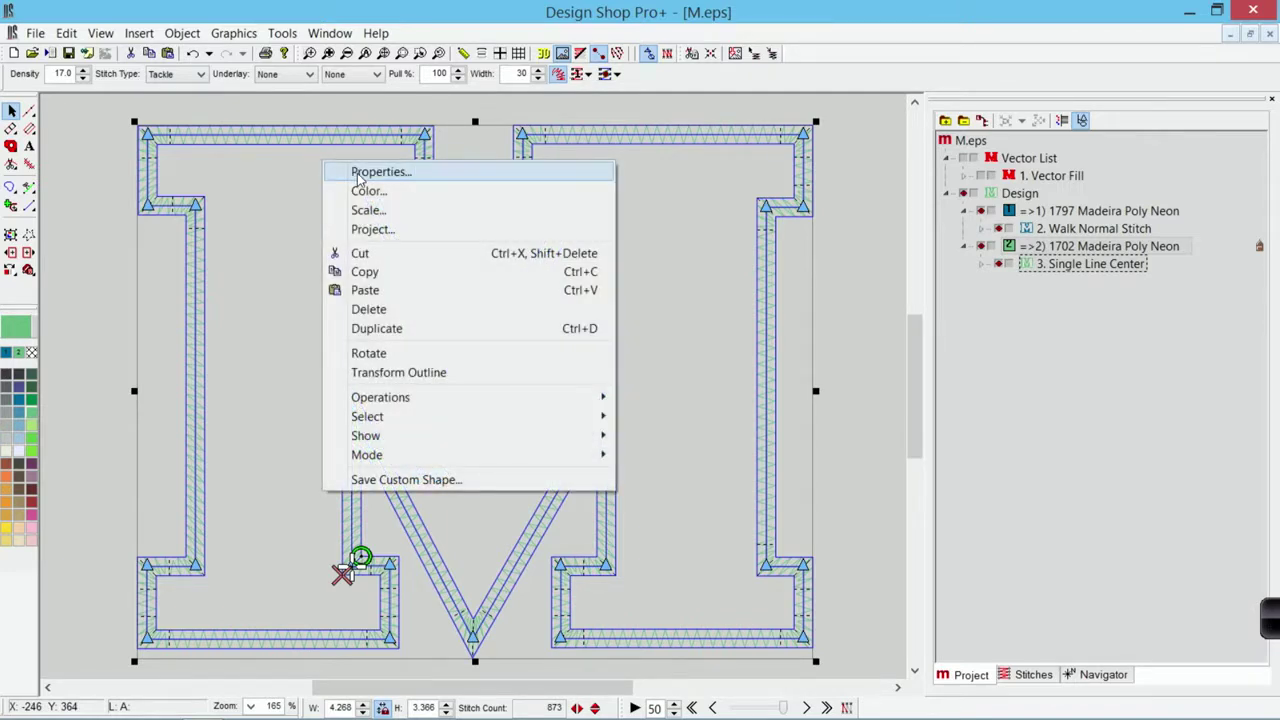
{"action": "left_click", "coordinate": [358, 178]}
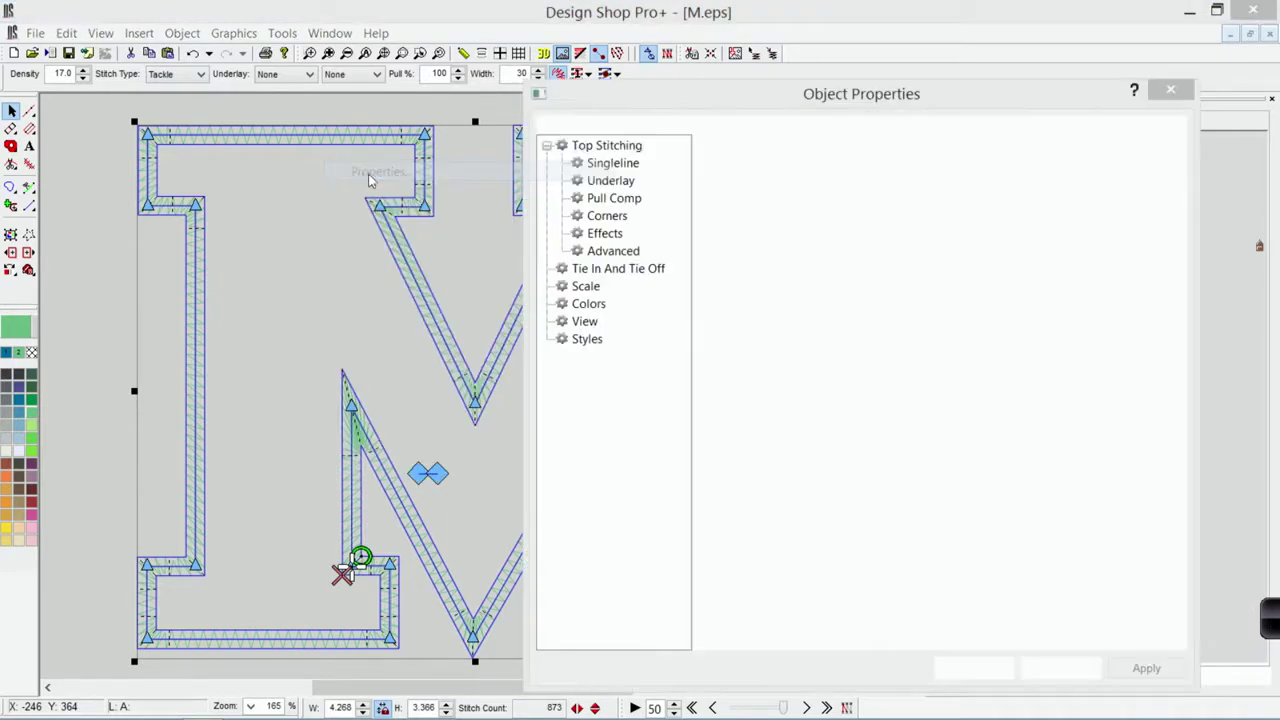
{"action": "left_click", "coordinate": [624, 167]}
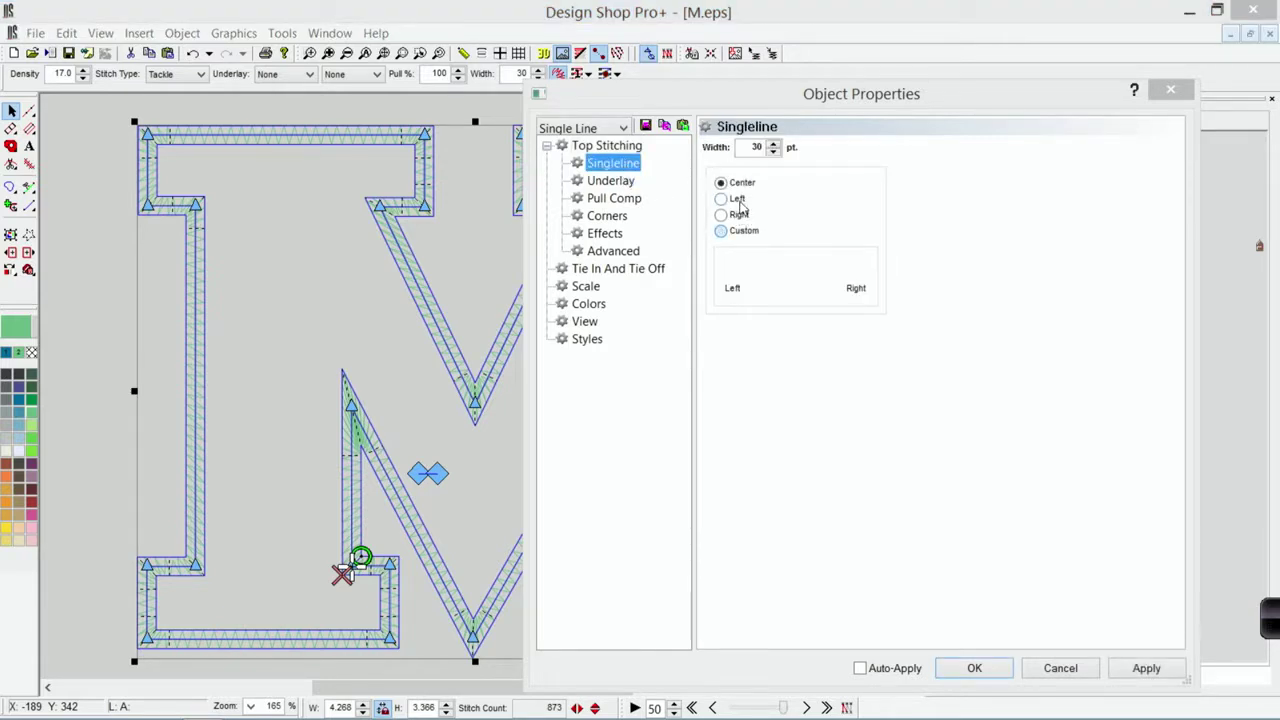
Try the Left and Right single line placements, applying each to the border.
{"action": "left_click", "coordinate": [737, 200]}
{"action": "left_click", "coordinate": [1146, 668]}
{"action": "left_click", "coordinate": [741, 216]}
{"action": "left_click", "coordinate": [1144, 668]}
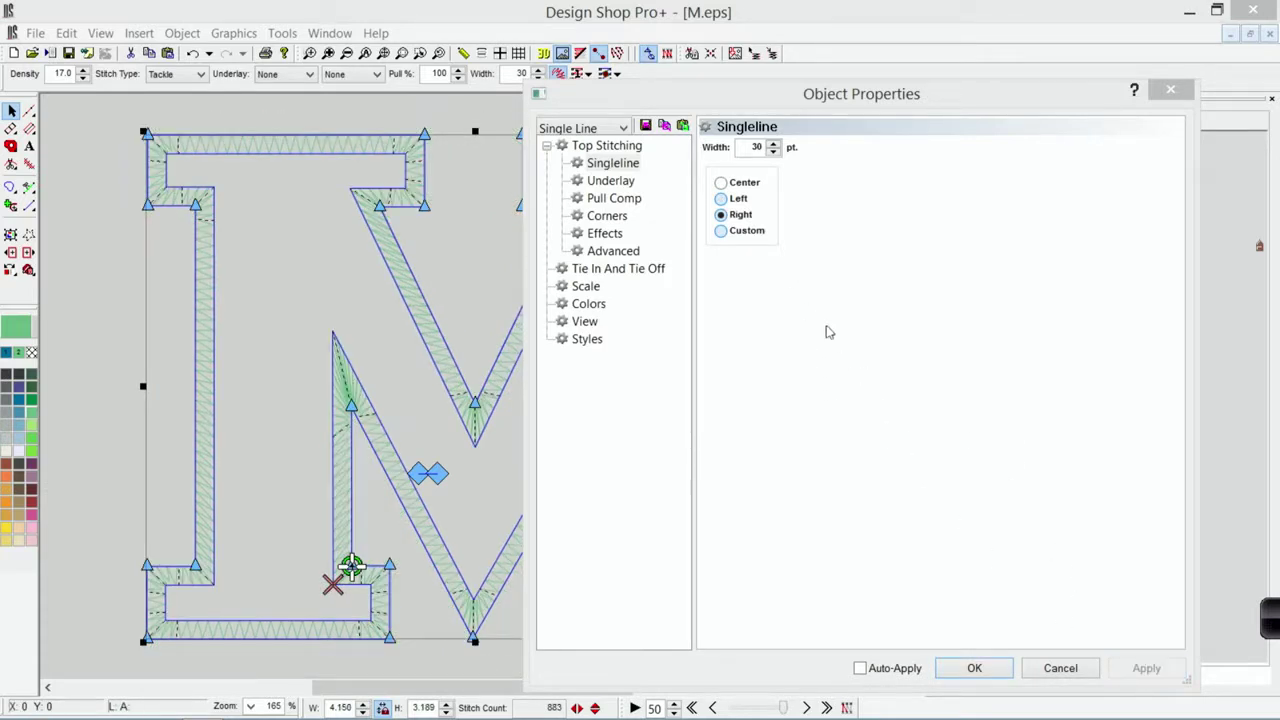
Apply a Custom single line placement with an 80% offset to the tackle border.
{"action": "left_click", "coordinate": [742, 232]}
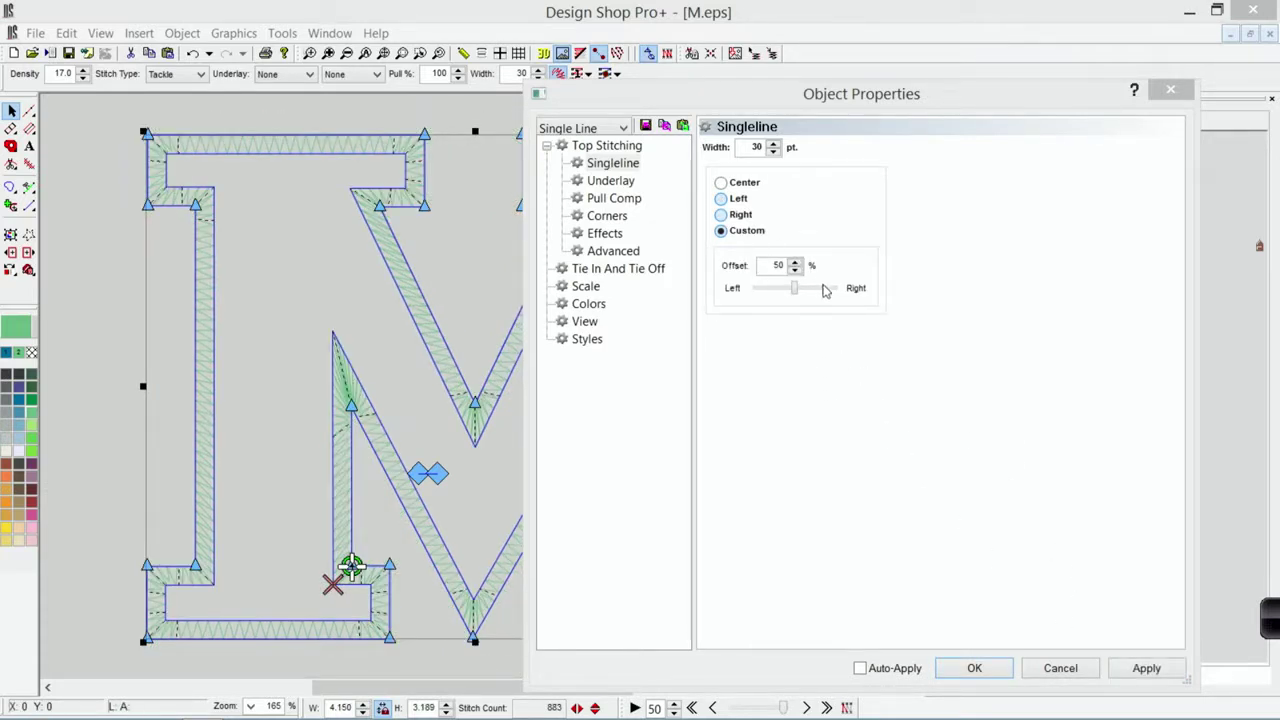
{"action": "double_click", "coordinate": [760, 268]}
{"action": "type", "text": "74"}
{"action": "left_click", "coordinate": [1158, 670]}
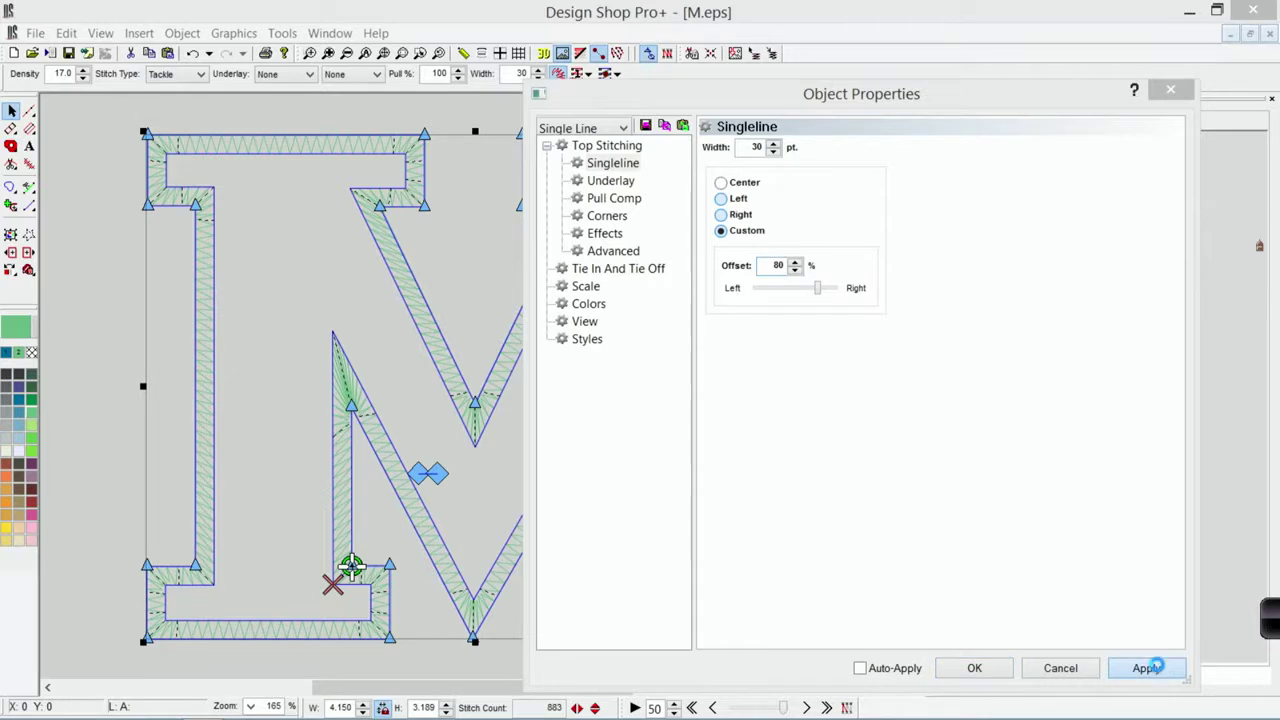
{"action": "left_click", "coordinate": [974, 668]}
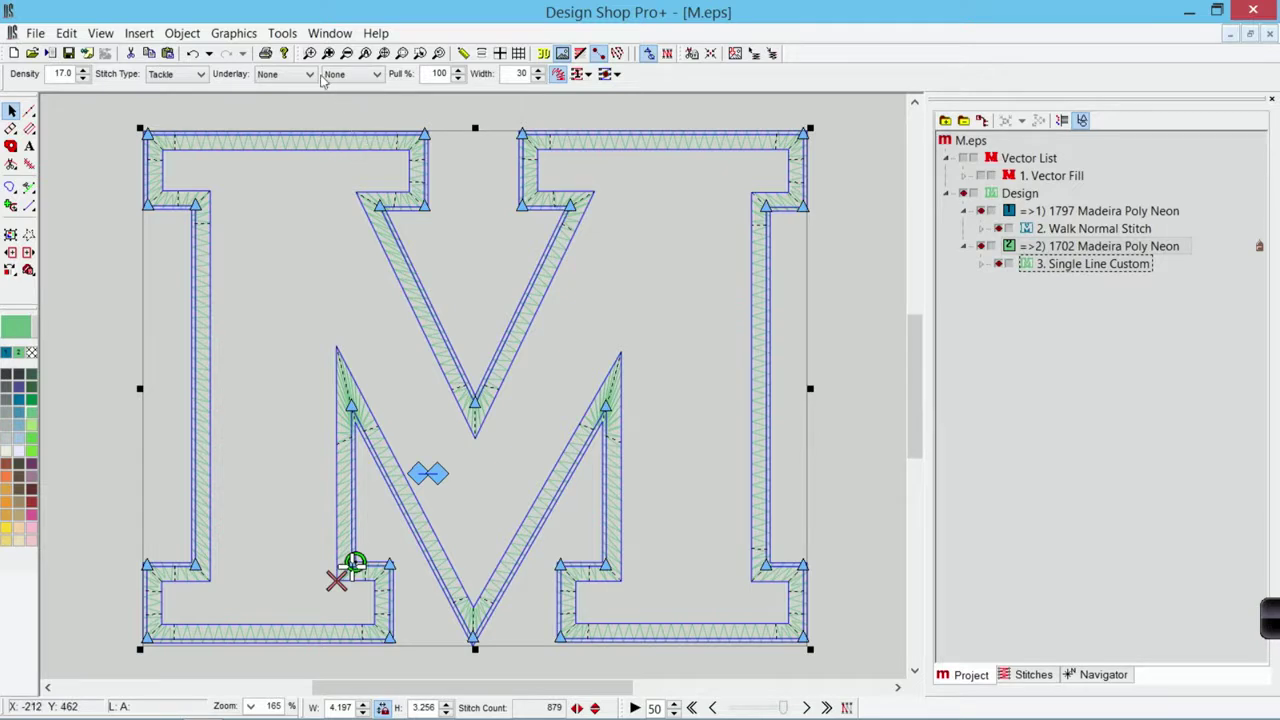
{"action": "left_click_drag", "start_coordinate": [270, 158], "coordinate": [318, 205]}
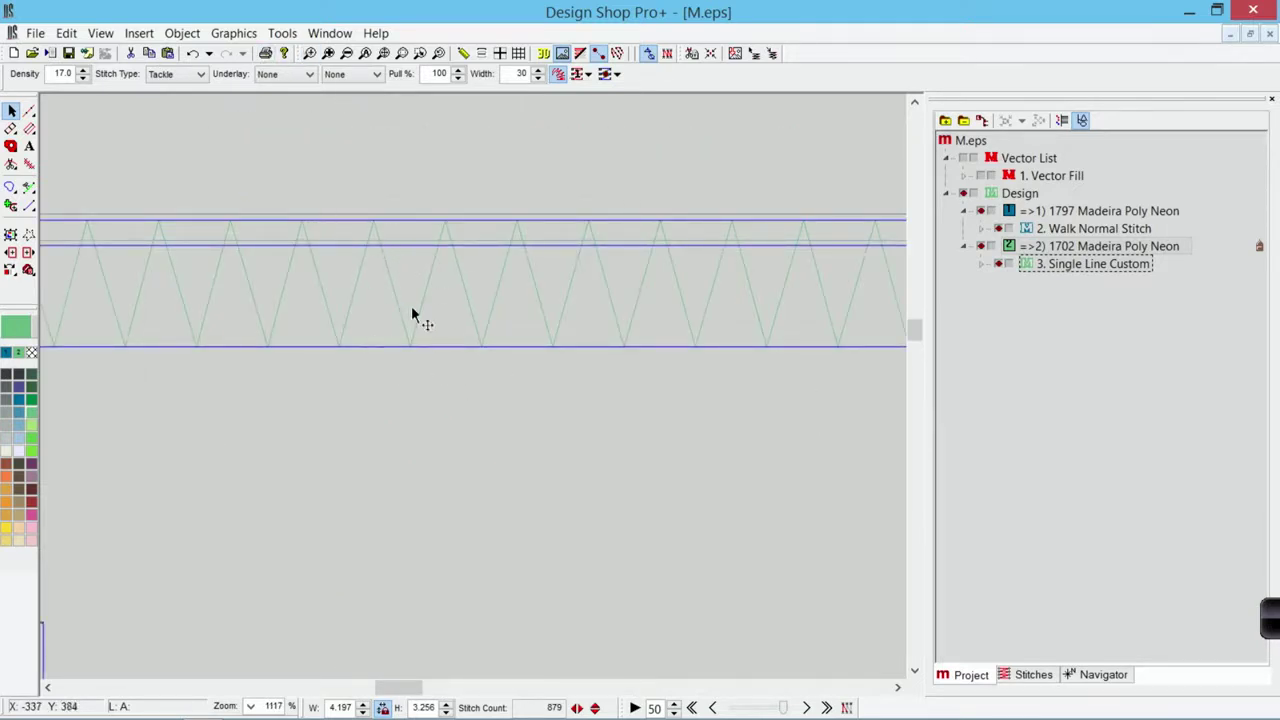
{"action": "left_click", "coordinate": [438, 53]}
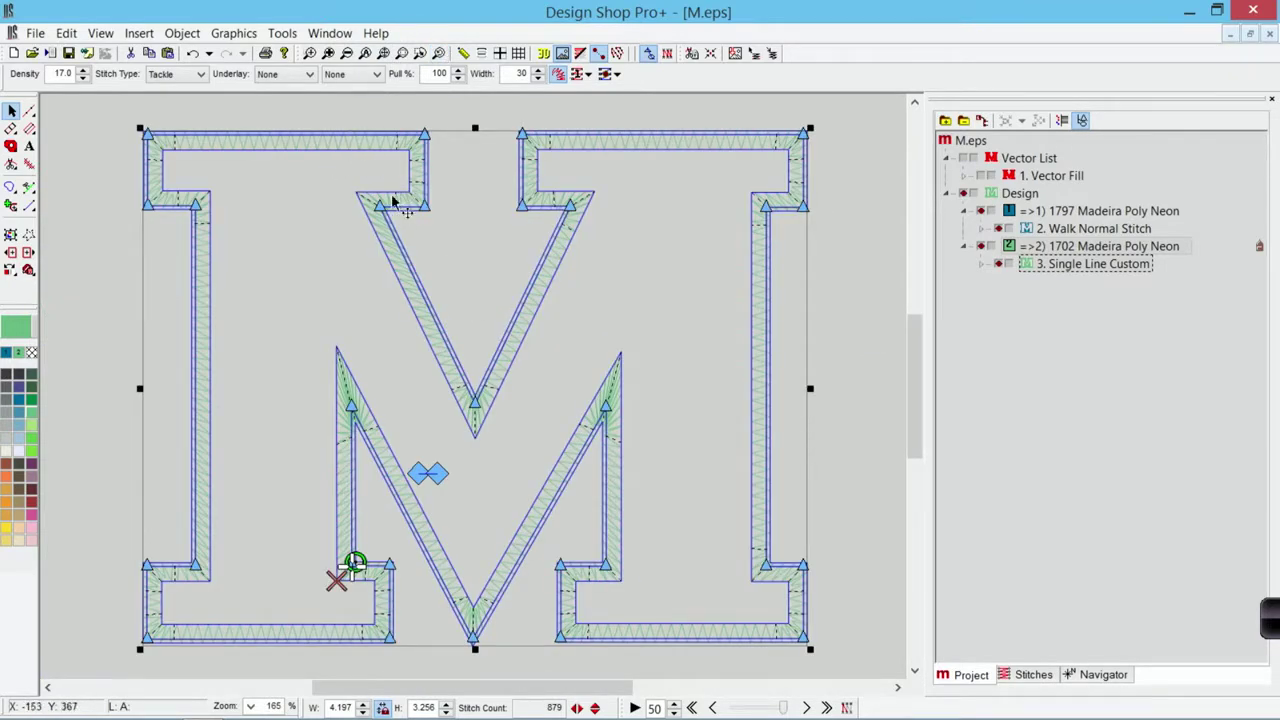
{"action": "left_click", "coordinate": [840, 437]}
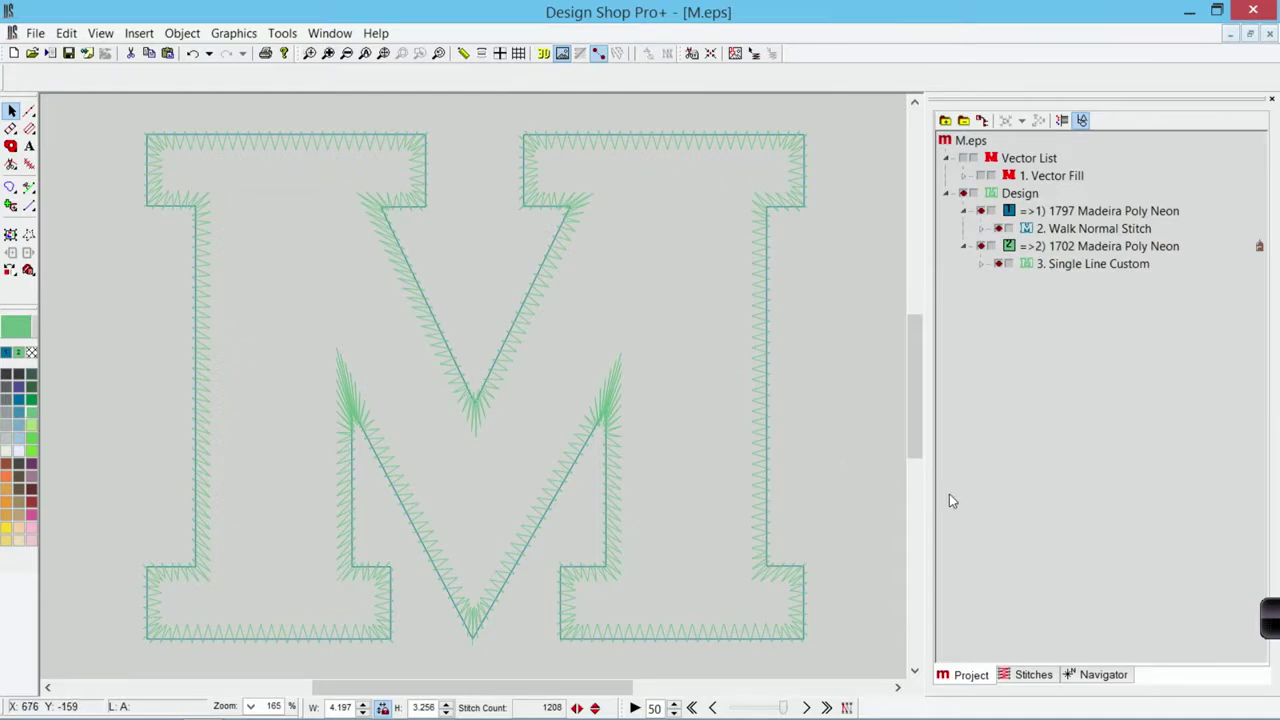
{"action": "left_click", "coordinate": [1270, 620]}
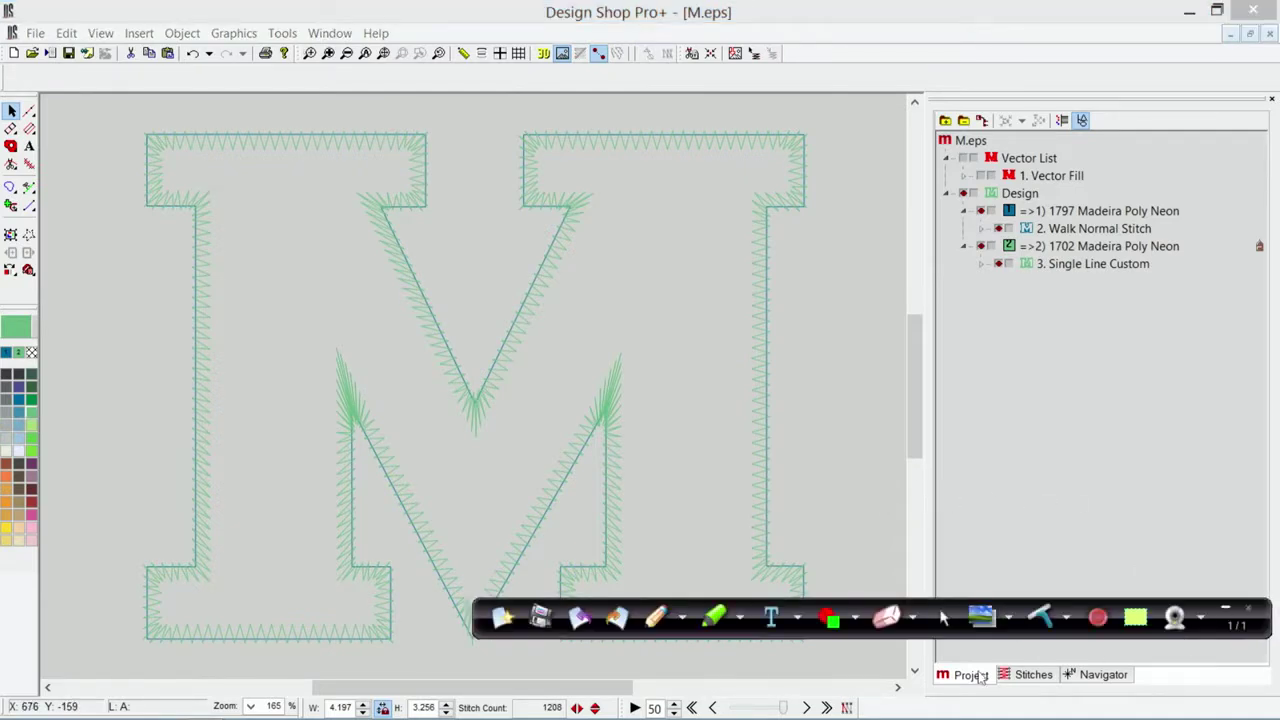
{"action": "left_click", "coordinate": [716, 617]}
{"action": "mouse_move", "coordinate": [630, 362]}
{"action": "left_mouse_down"}
{"action": "mouse_move", "coordinate": [593, 390]}
{"action": "mouse_move", "coordinate": [602, 431]}
{"action": "mouse_move", "coordinate": [643, 417]}
{"action": "mouse_move", "coordinate": [630, 361]}
{"action": "left_mouse_up"}
{"action": "mouse_move", "coordinate": [385, 340]}
{"action": "left_mouse_down"}
{"action": "mouse_move", "coordinate": [310, 354]}
{"action": "mouse_move", "coordinate": [316, 431]}
{"action": "mouse_move", "coordinate": [359, 443]}
{"action": "mouse_move", "coordinate": [394, 397]}
{"action": "mouse_move", "coordinate": [382, 346]}
{"action": "left_mouse_up"}
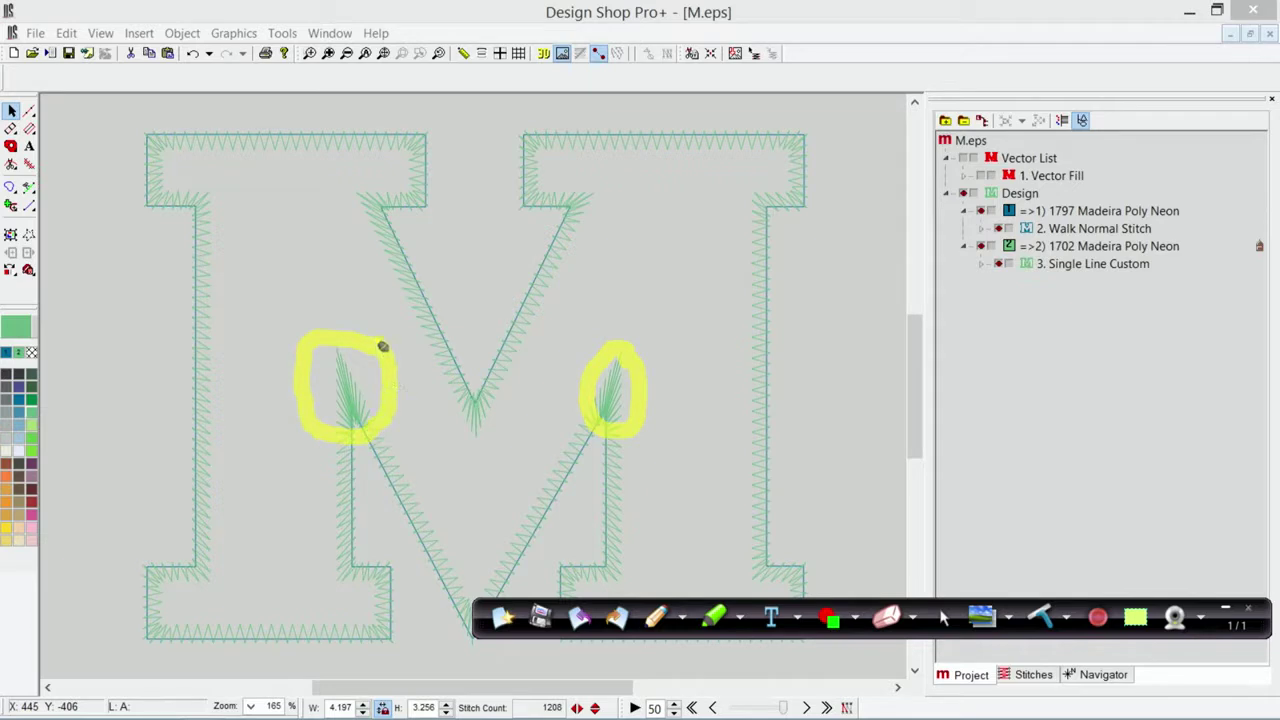
{"action": "left_click", "coordinate": [1245, 610]}
{"action": "left_click", "coordinate": [1222, 607]}
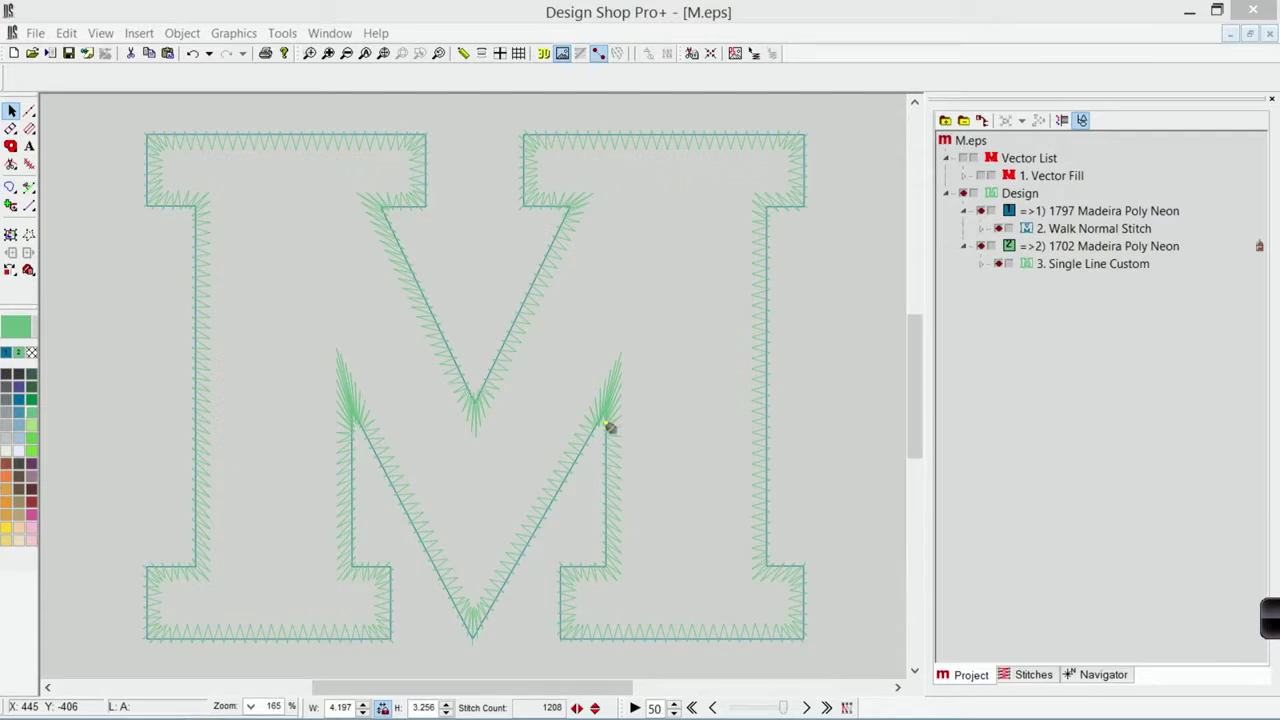
{"action": "left_click", "coordinate": [1253, 604]}
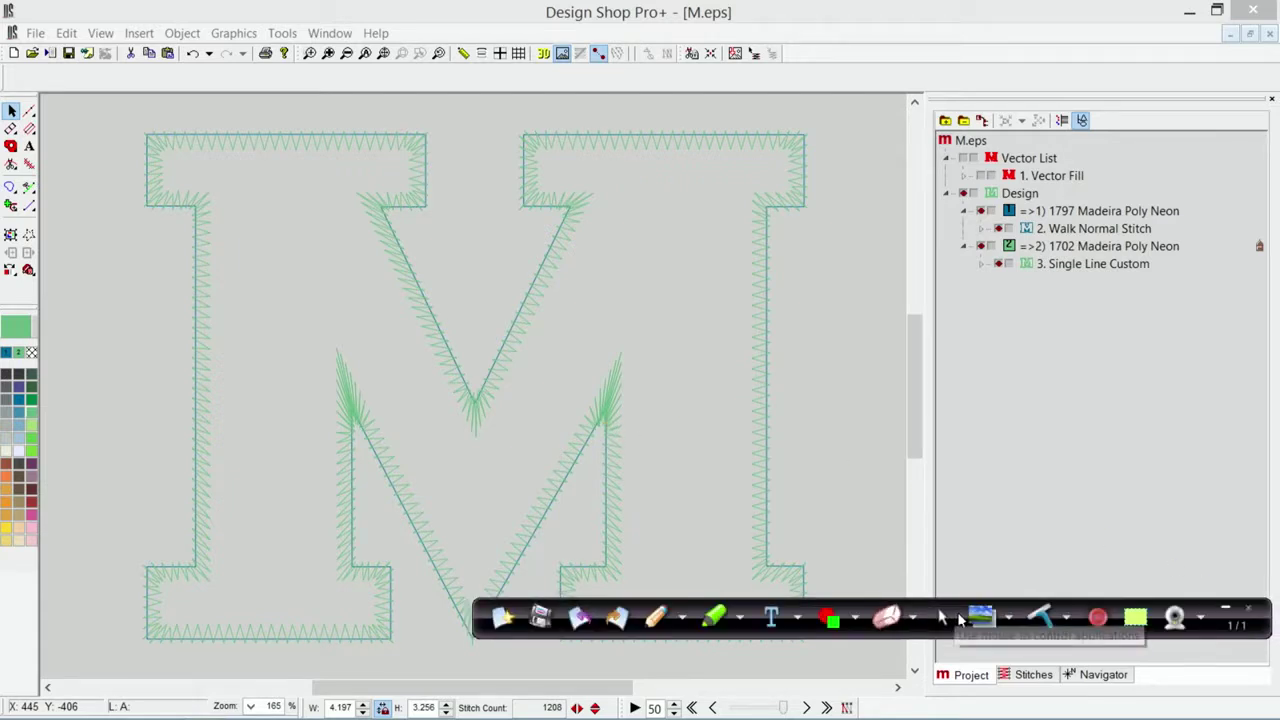
{"action": "left_click", "coordinate": [1225, 607]}
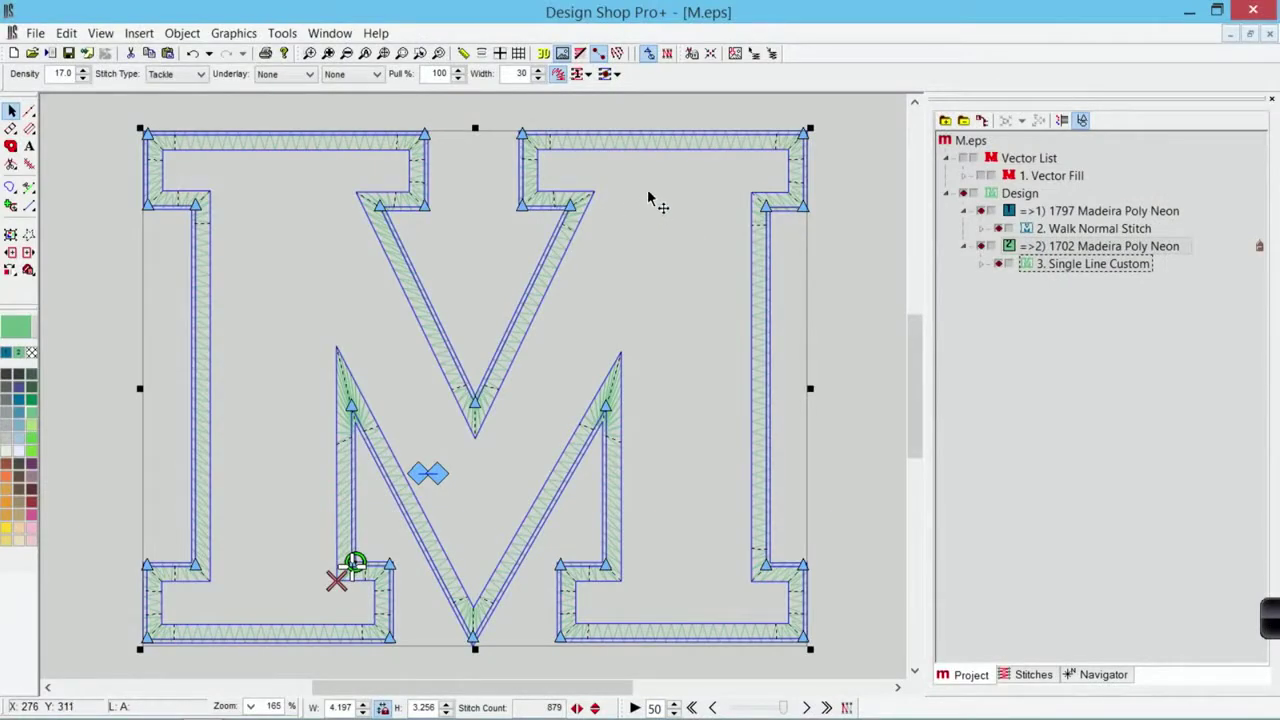
Open the Corners settings in the tackle border's object properties.
{"action": "right_click", "coordinate": [648, 198]}
{"action": "left_click", "coordinate": [664, 199]}
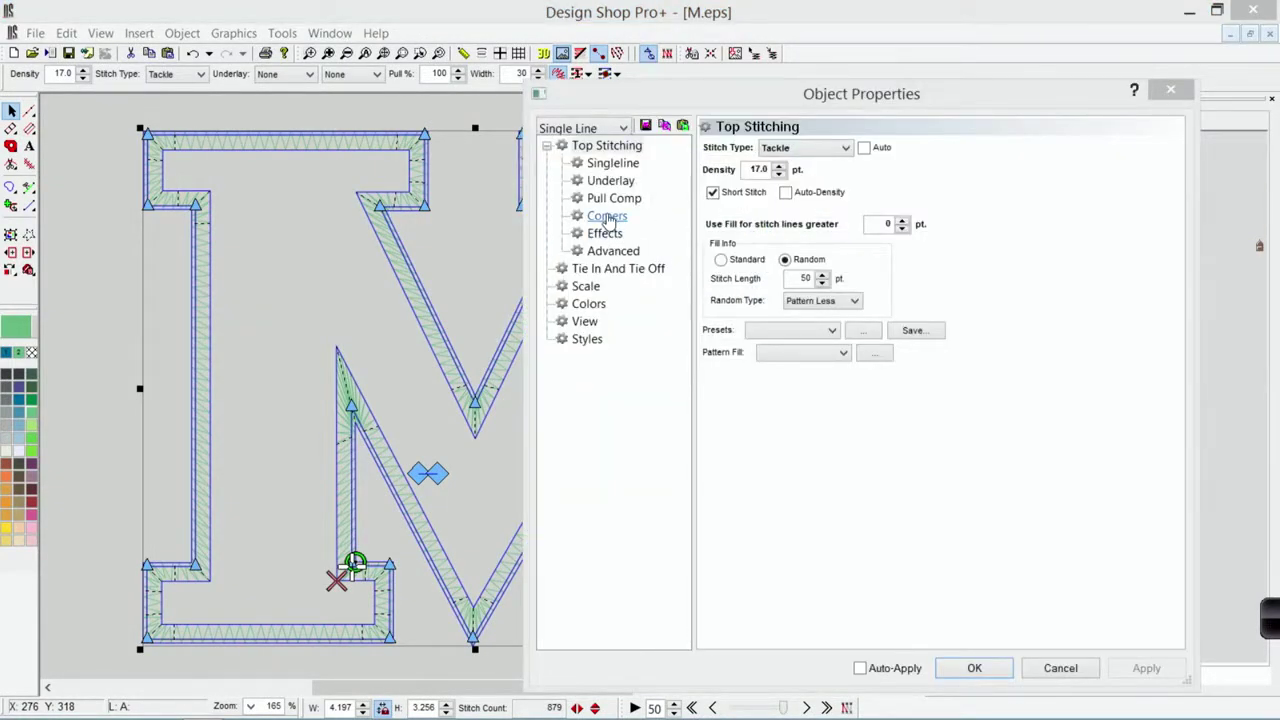
{"action": "left_click", "coordinate": [605, 217]}
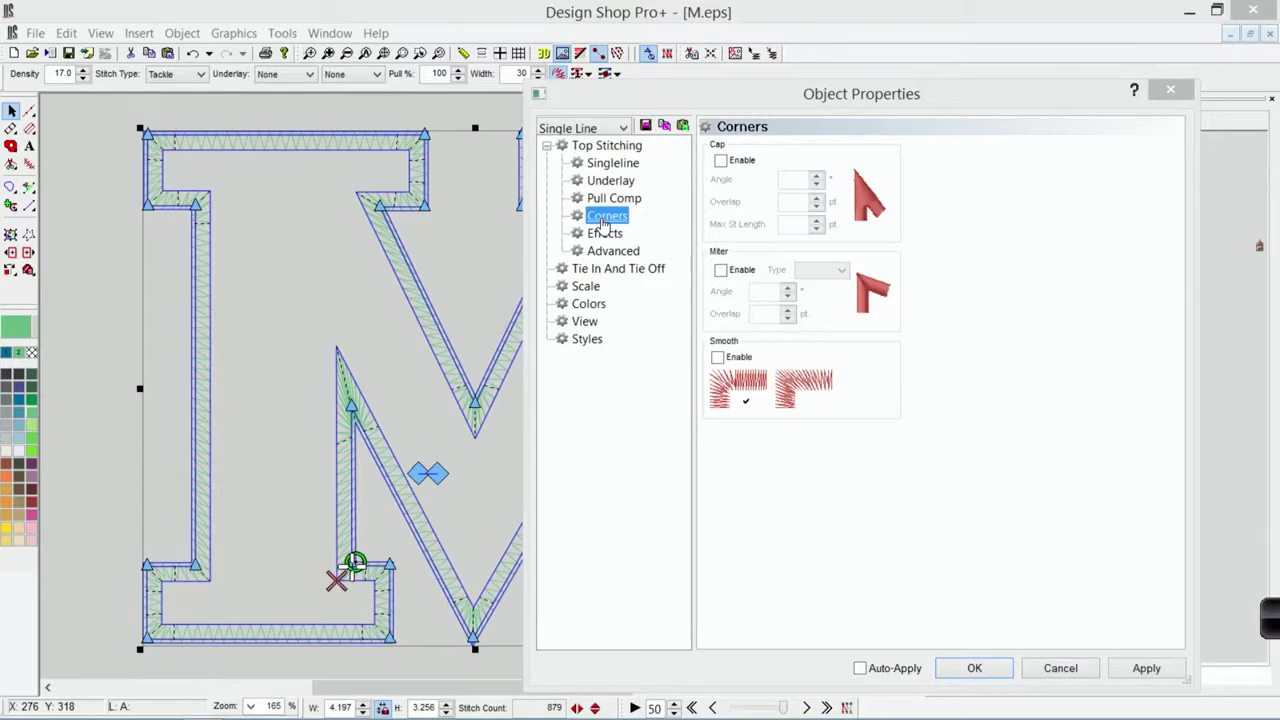